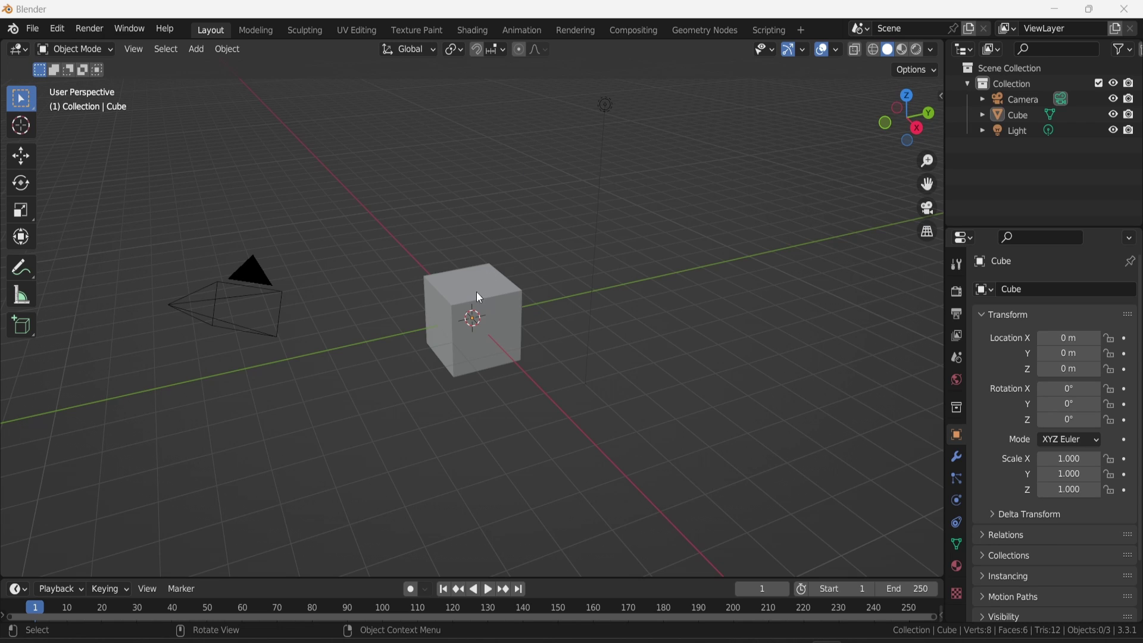
Delete the default cube and add a plane mesh at the scene origin
click(495, 293)
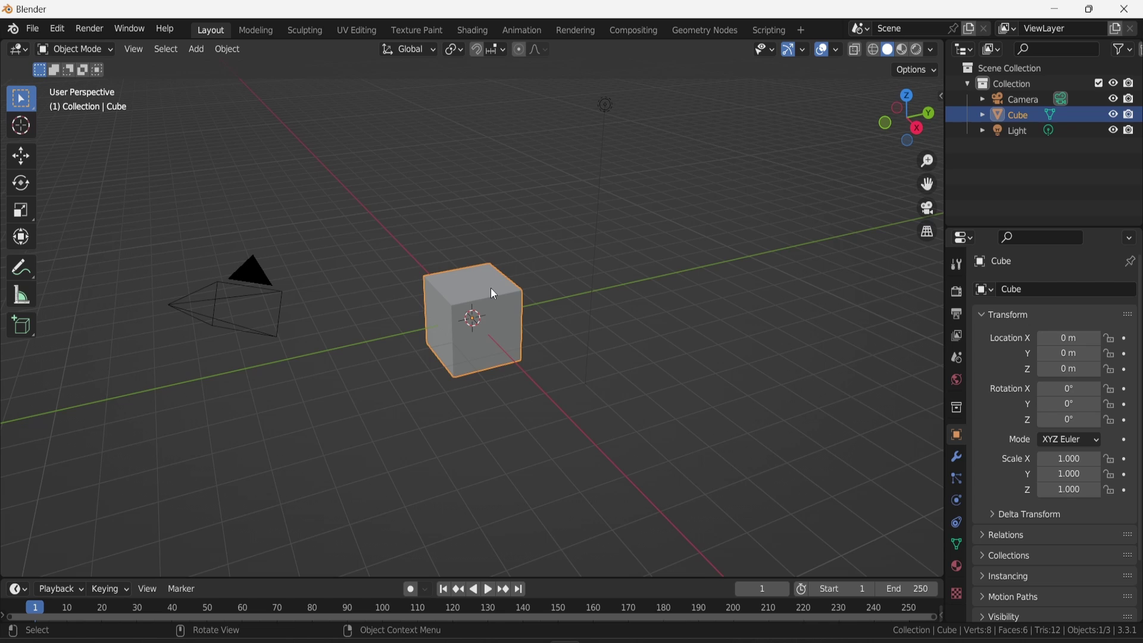
key(Delete)
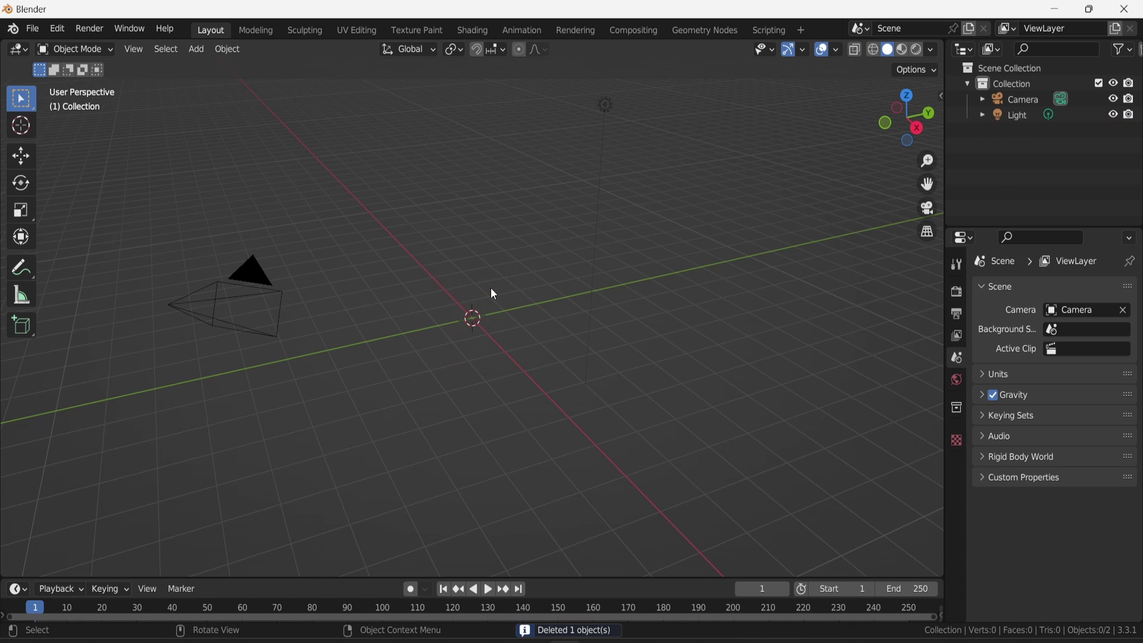
key(shift+a)
mouse_move(491, 288)
click(597, 295)
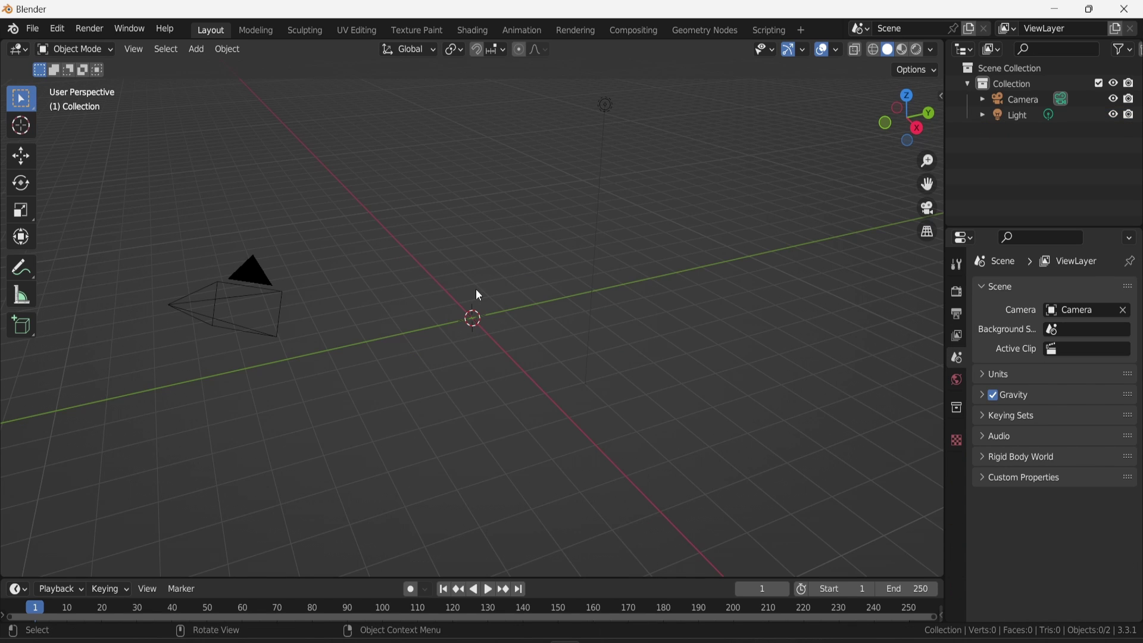
key(shift+a)
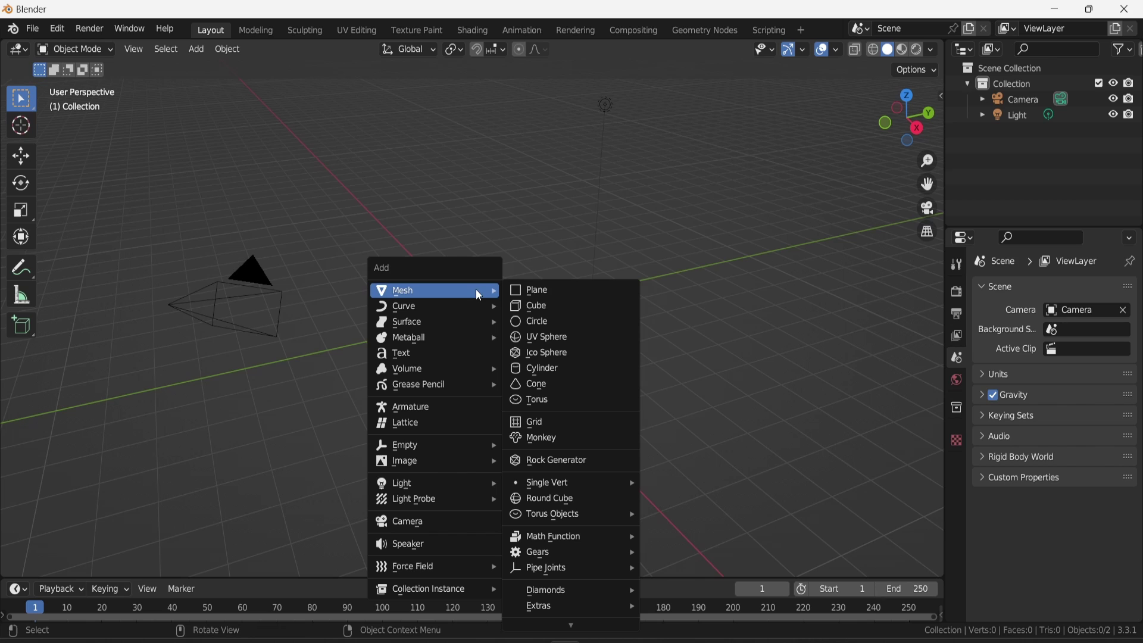
click(543, 292)
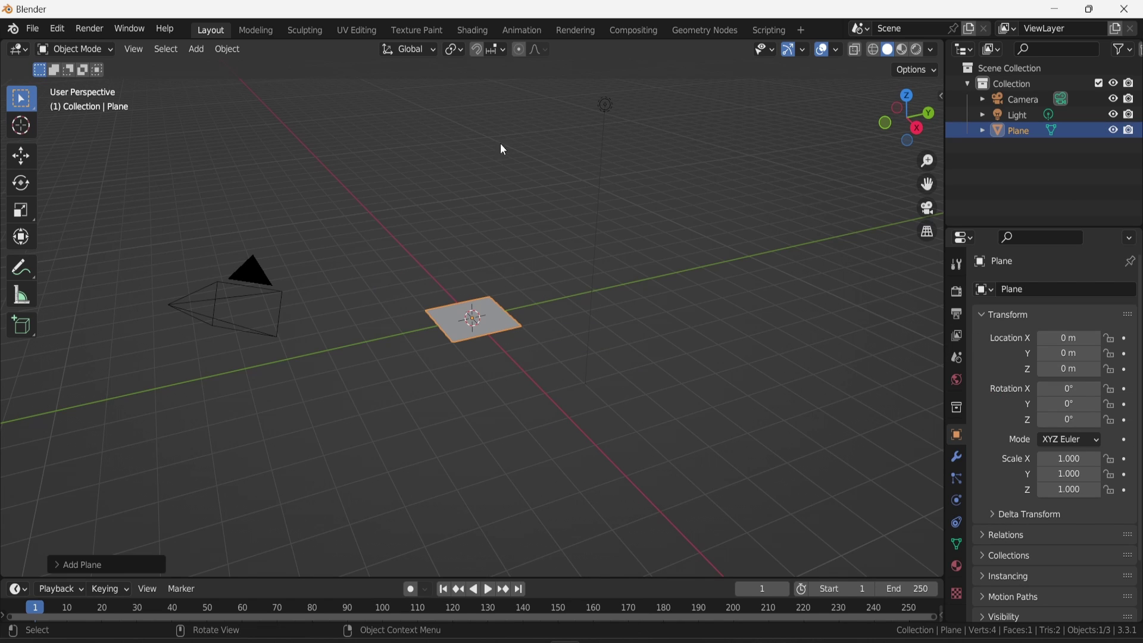
In the Shading workspace, assign the existing 'Material' with its Principled BSDF to the plane and frame the nodes
click(473, 31)
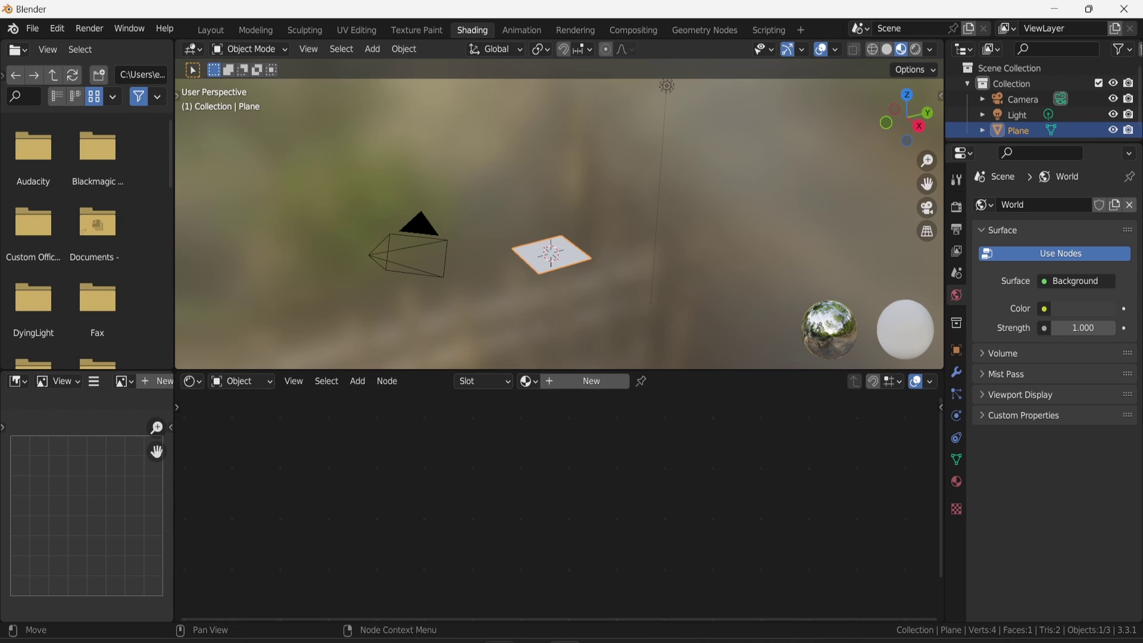
click(530, 382)
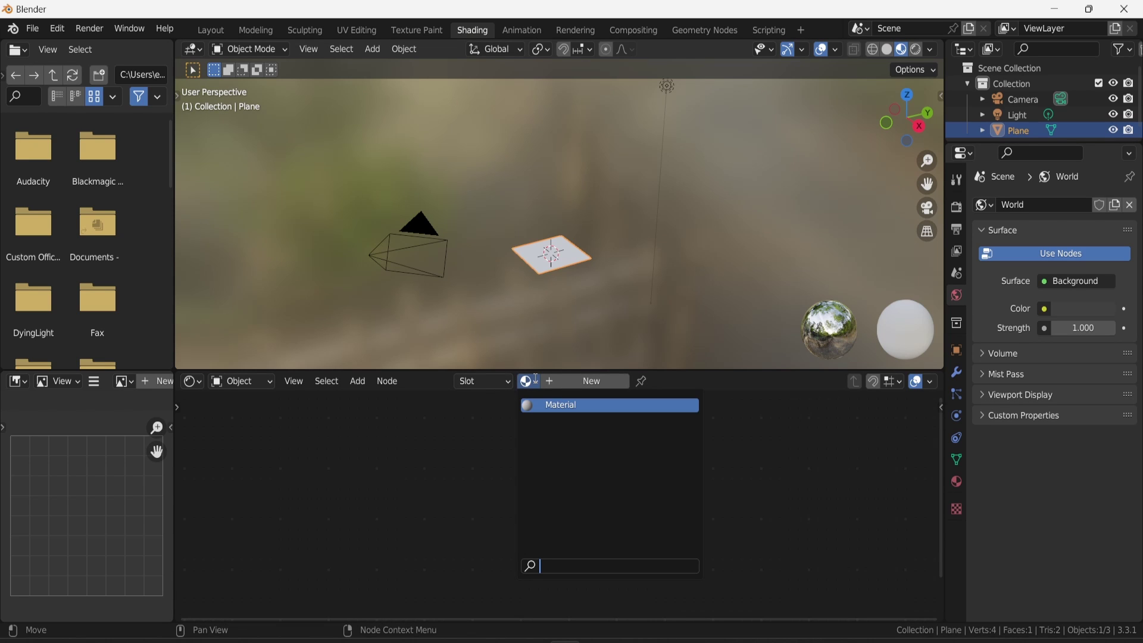
click(552, 409)
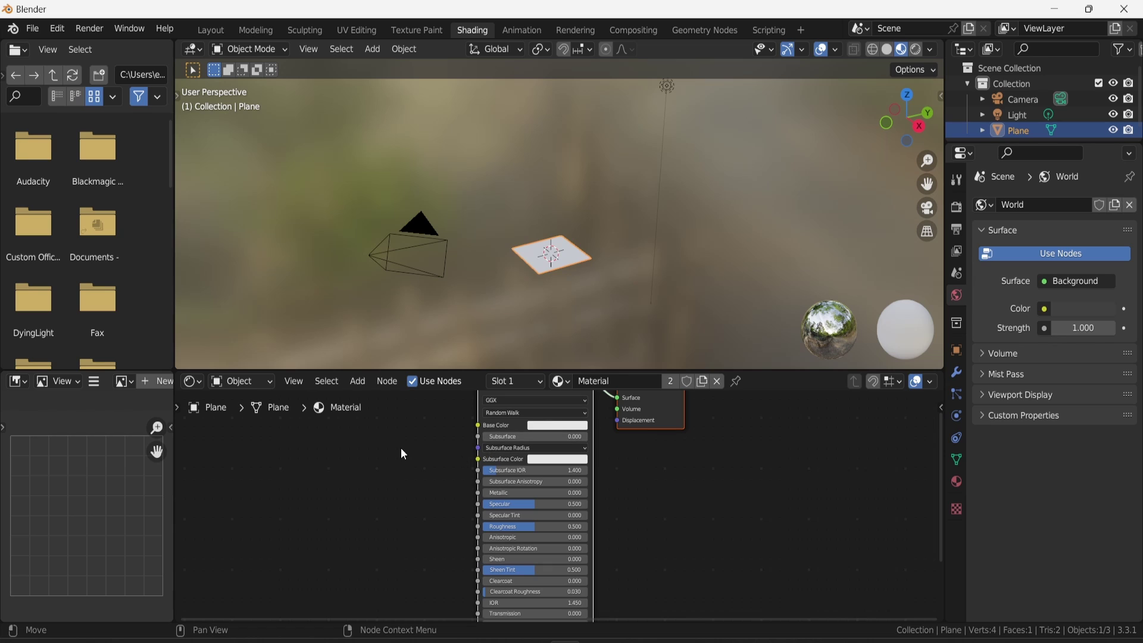
right_click(418, 438)
key(Home)
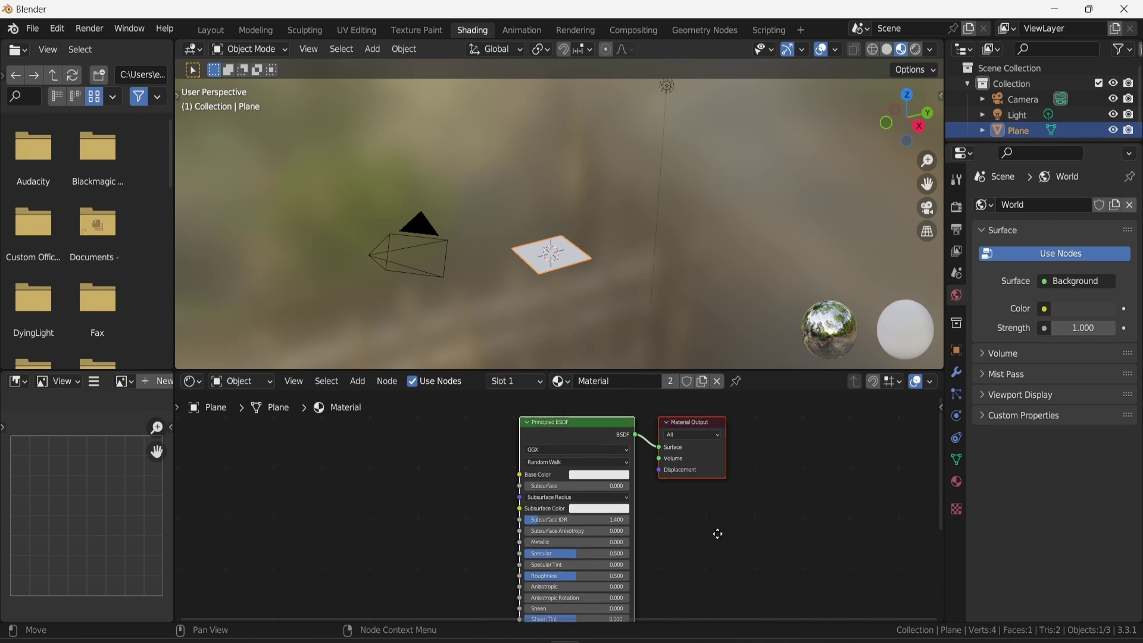
scroll(492, 473, left, 5)
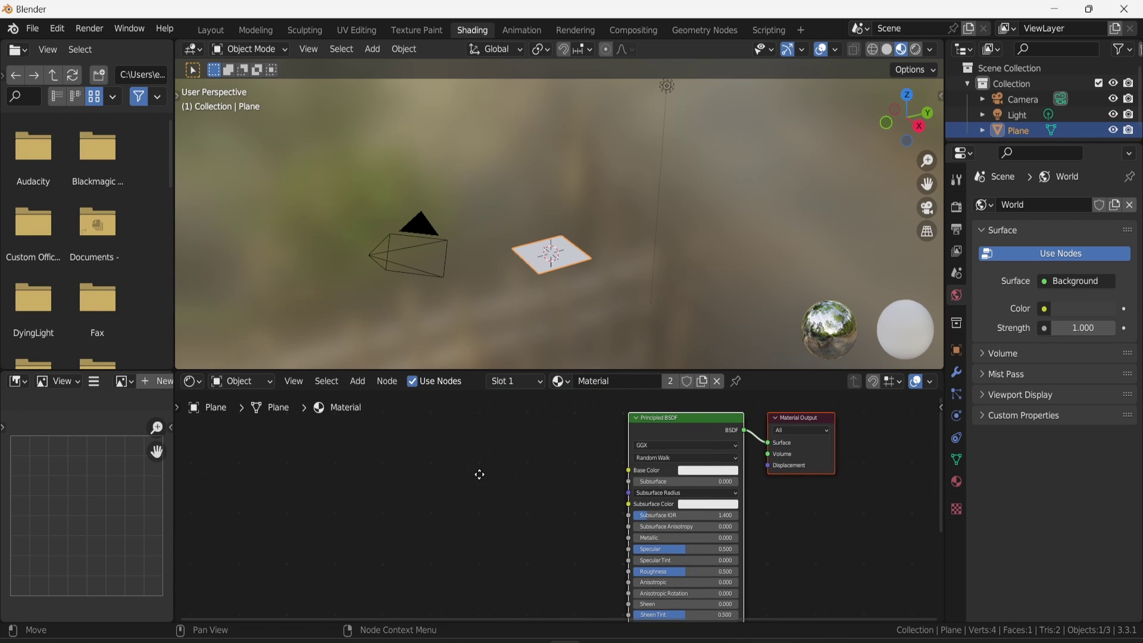
key(shift+a)
Add a Voronoi Texture node and connect its Distance output to the Principled BSDF Base Color
click(450, 462)
text(voro)
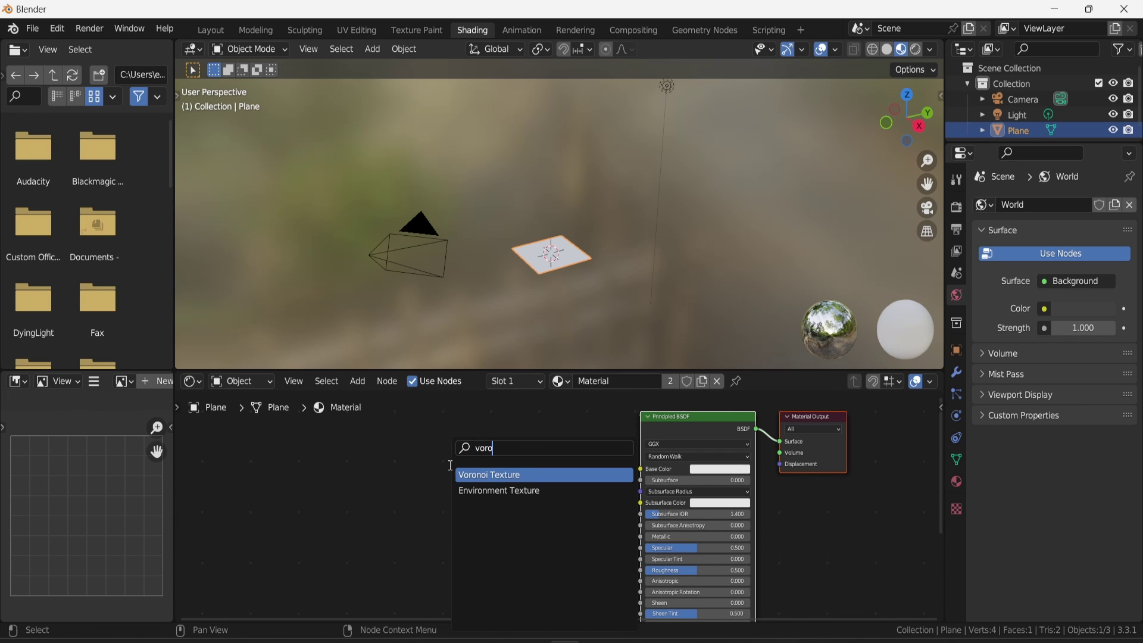
key(Return)
click(361, 477)
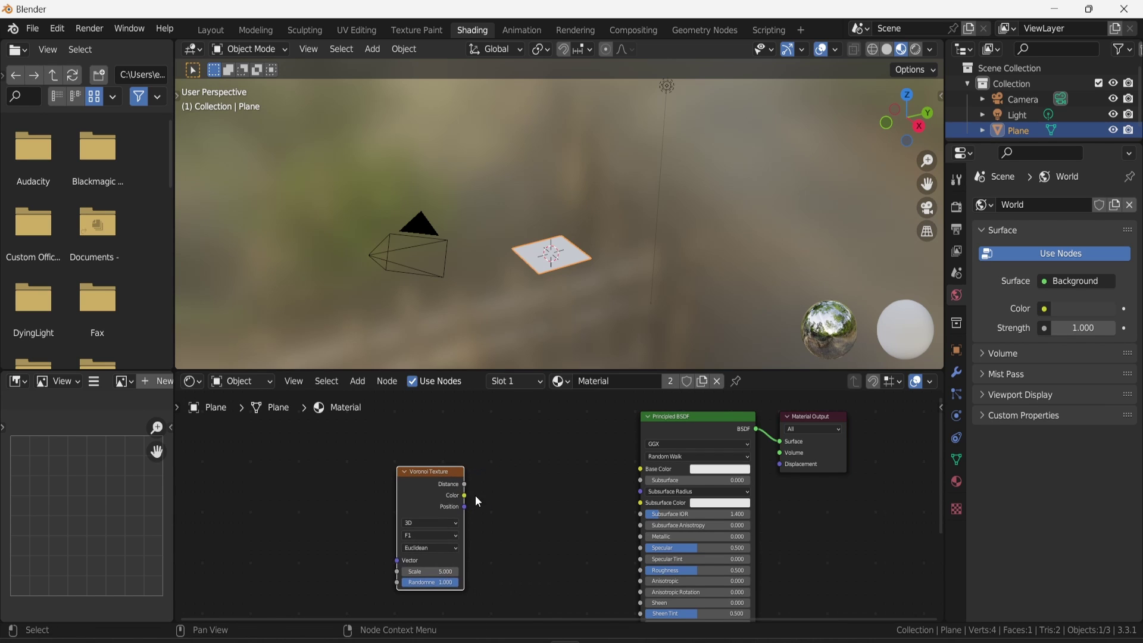
drag(464, 484, 641, 469)
Raise the Voronoi Scale to 30.9 for a finer grid and reposition the node
scroll(535, 275, up, 5)
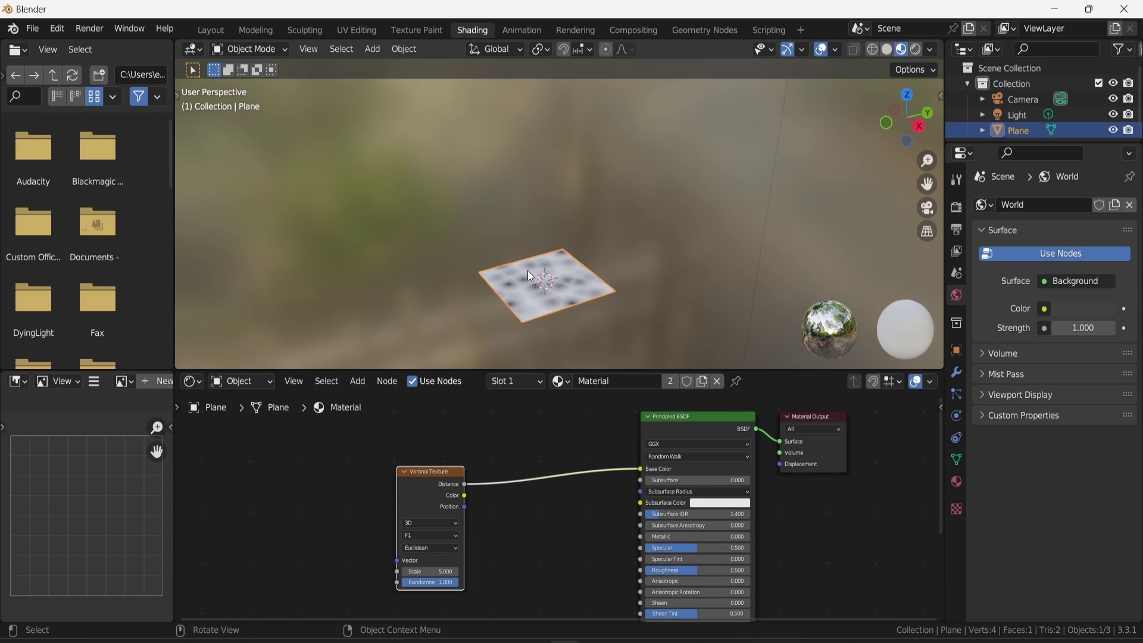
shift+middle_drag(553, 285, 562, 218)
scroll(563, 214, up, 3)
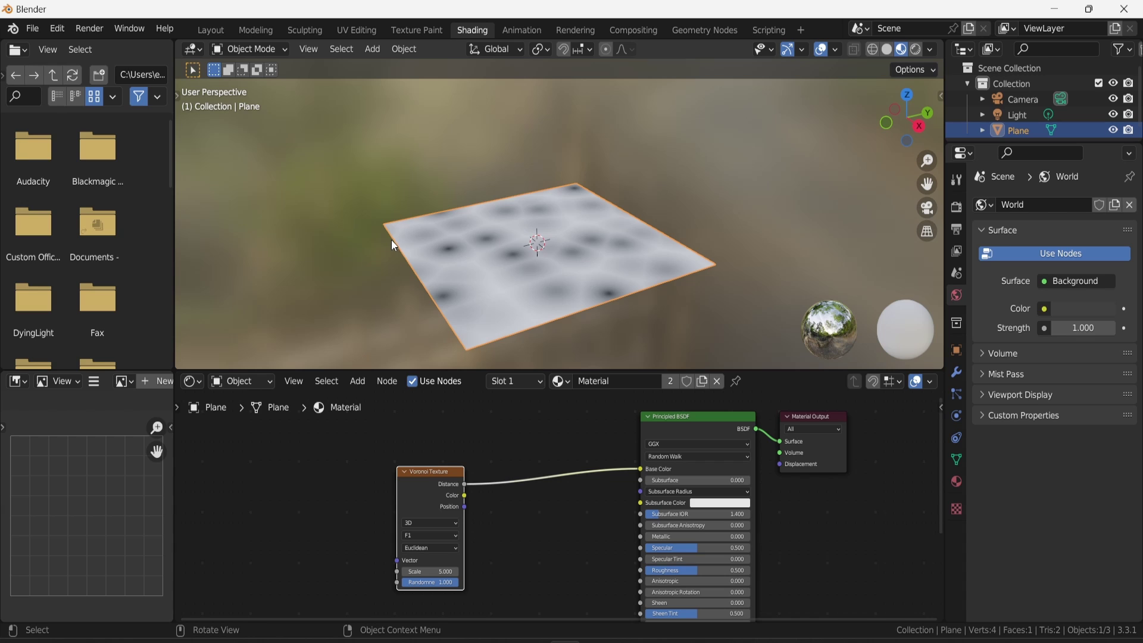
mouse_move(430, 571)
mouse_down()
mouse_move(471, 572)
mouse_move(408, 582)
mouse_move(412, 572)
mouse_up()
scroll(581, 255, up, 3)
scroll(565, 291, down, 3)
scroll(552, 306, up, 2)
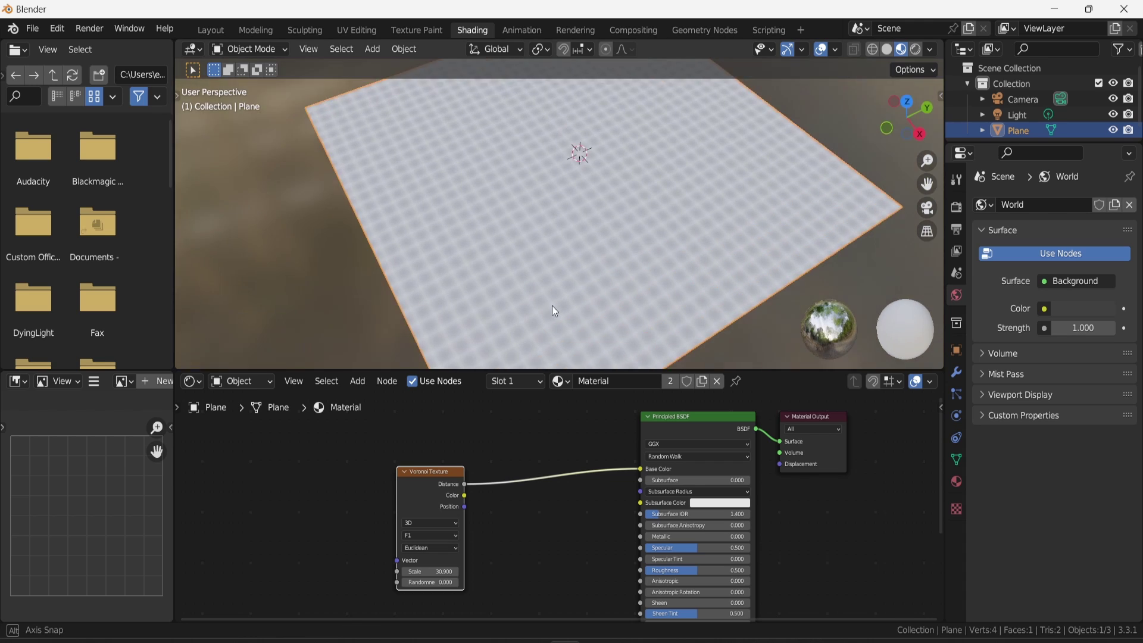
scroll(586, 262, down, 1)
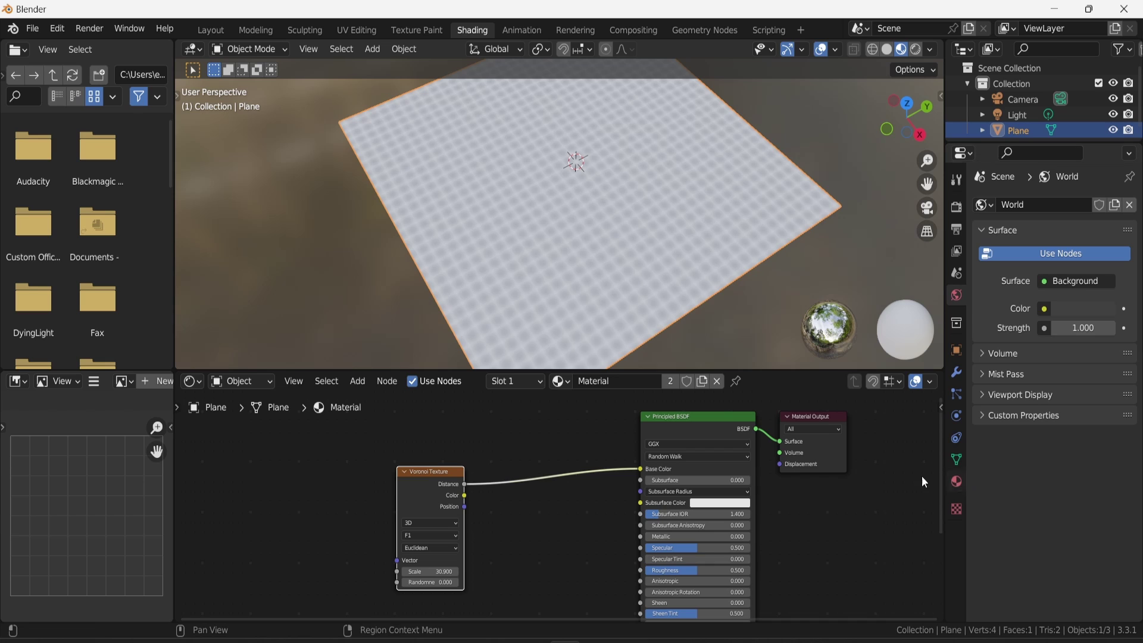
drag(422, 471, 391, 462)
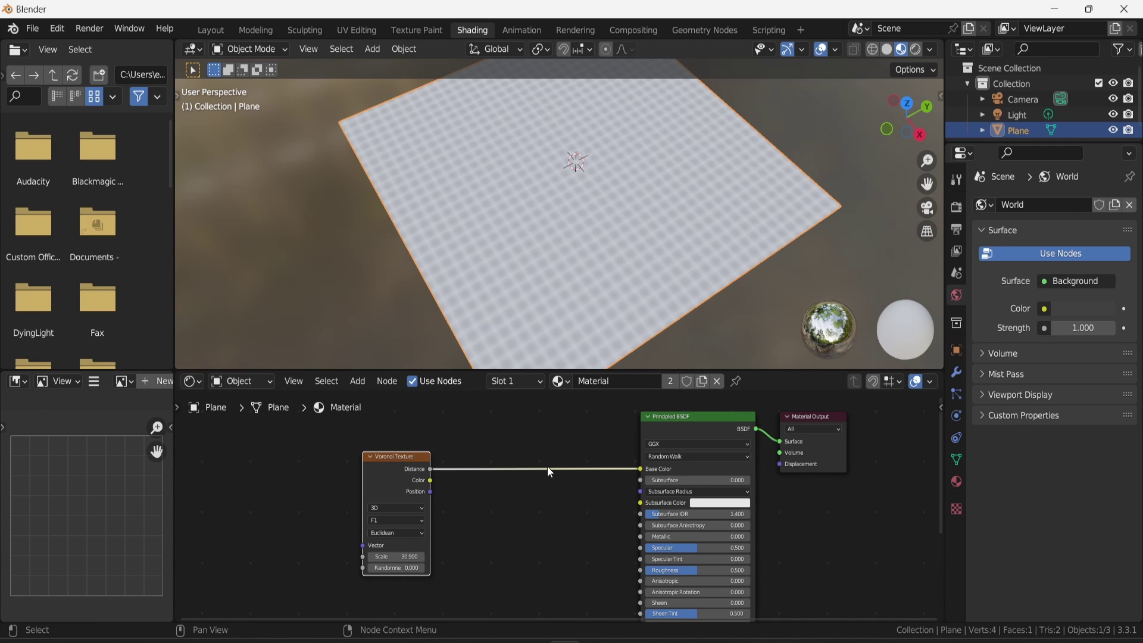
middle_drag(548, 466, 483, 410)
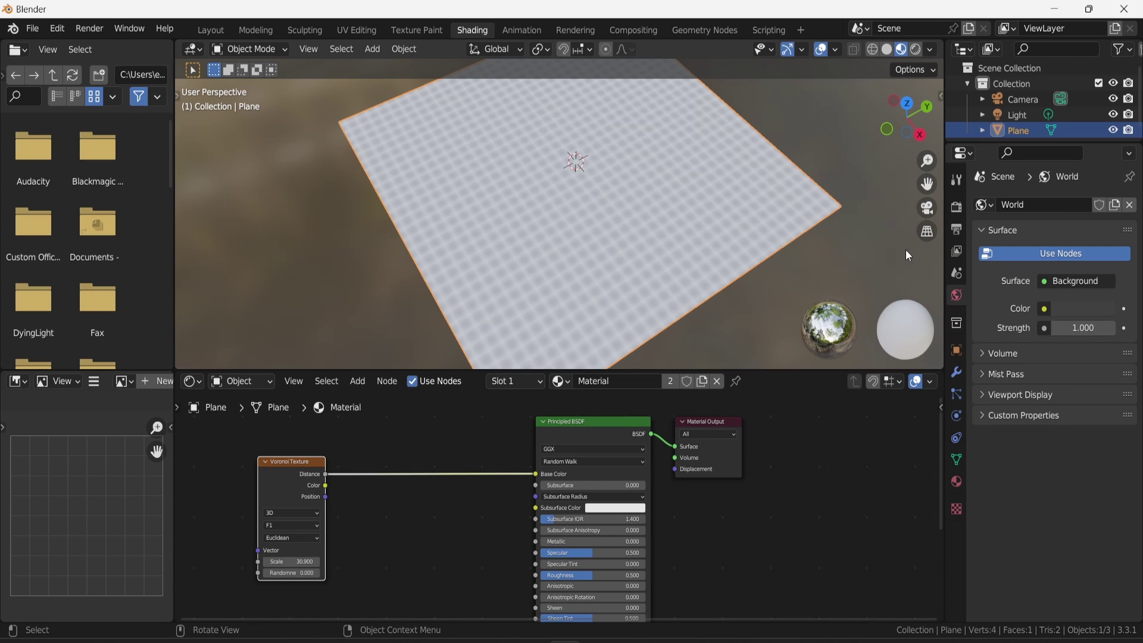
Switch the render engine to Cycles in Render Properties
click(955, 208)
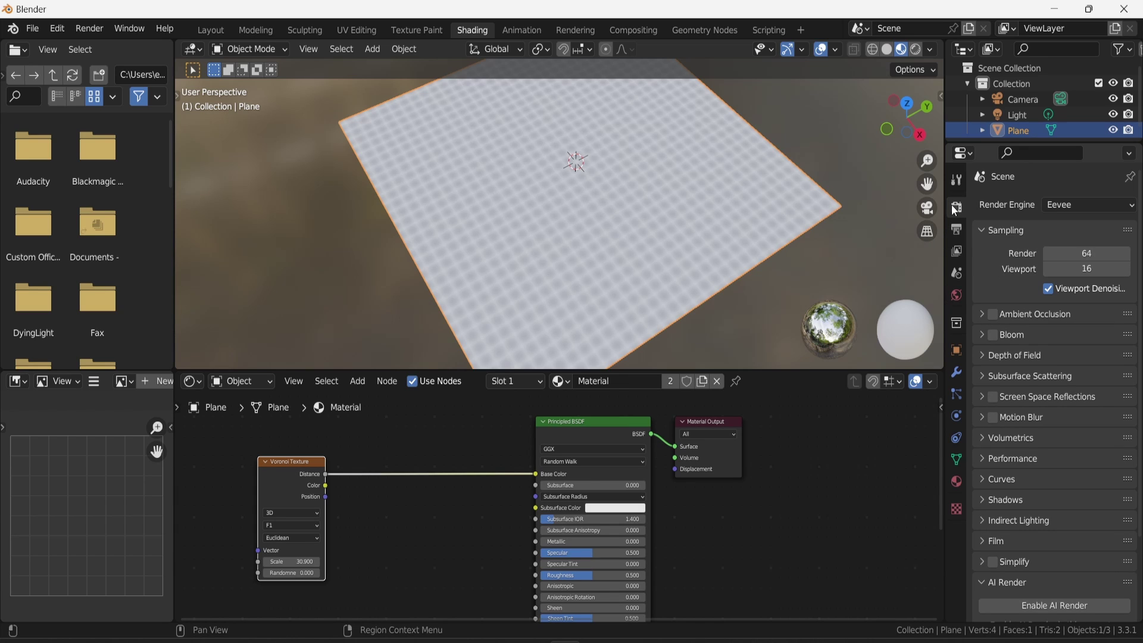
click(1056, 203)
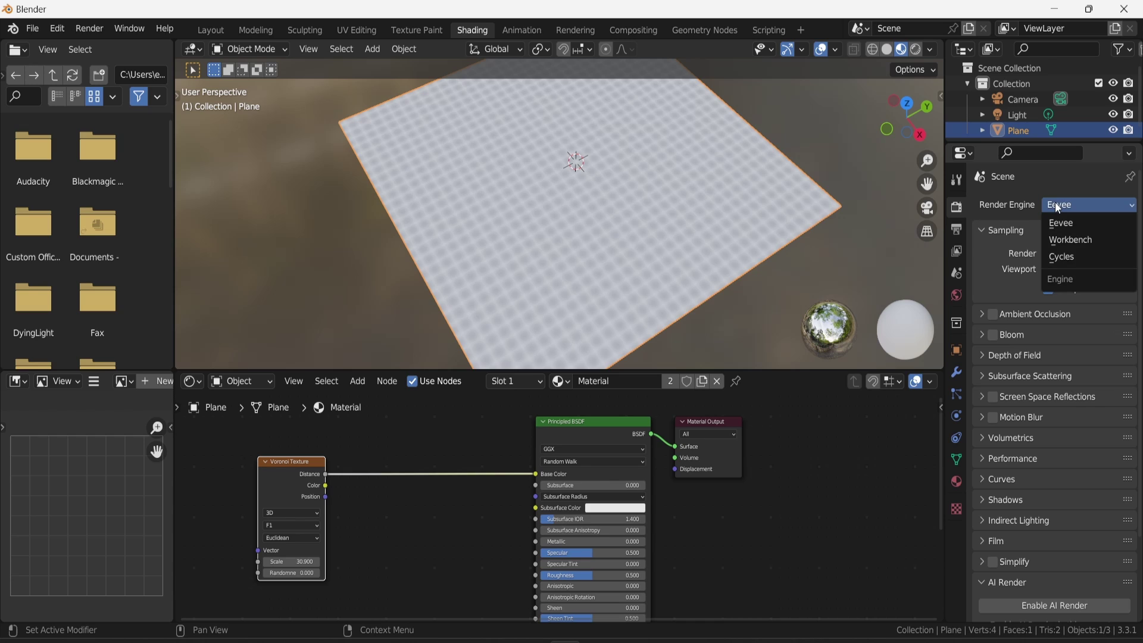
click(1072, 267)
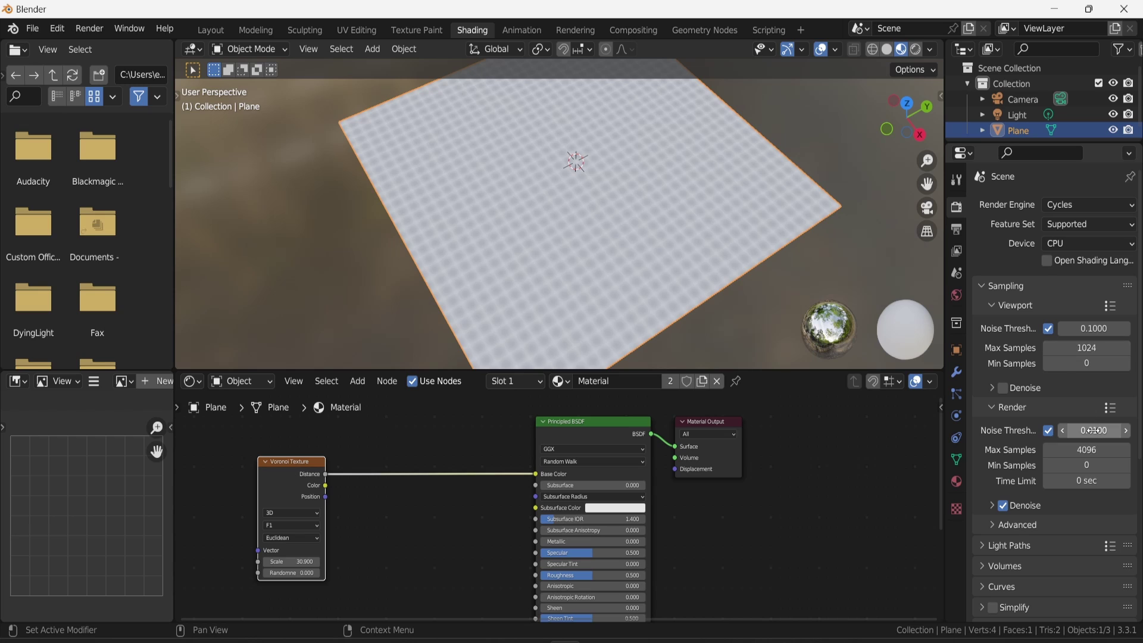
Set both viewport and render Max Samples to 16
click(1073, 348)
text(16)
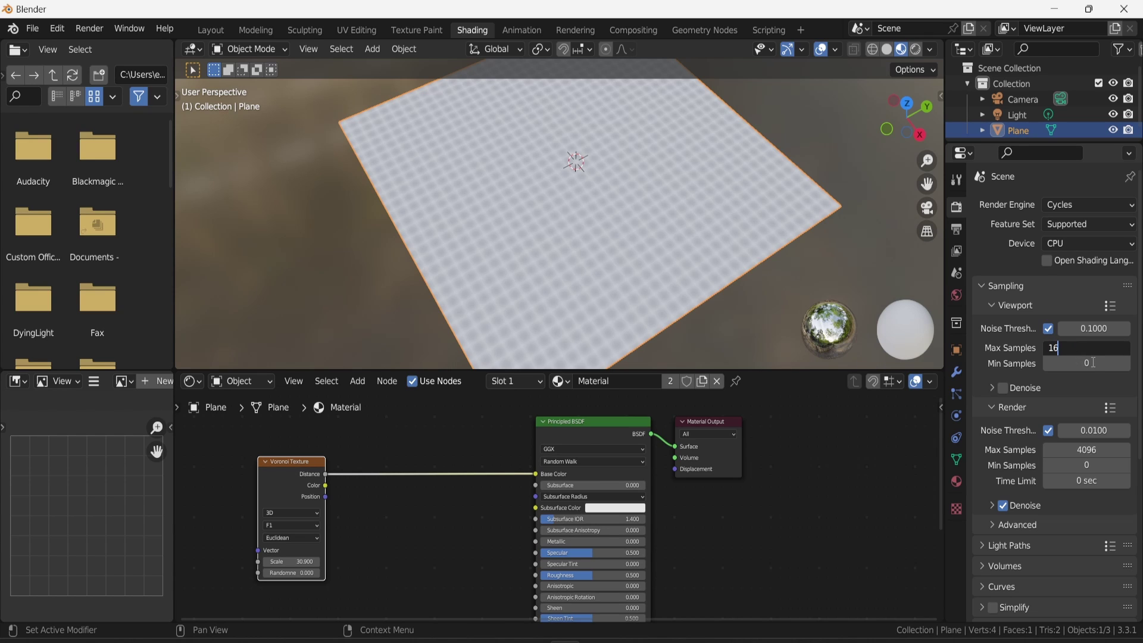
key(Return)
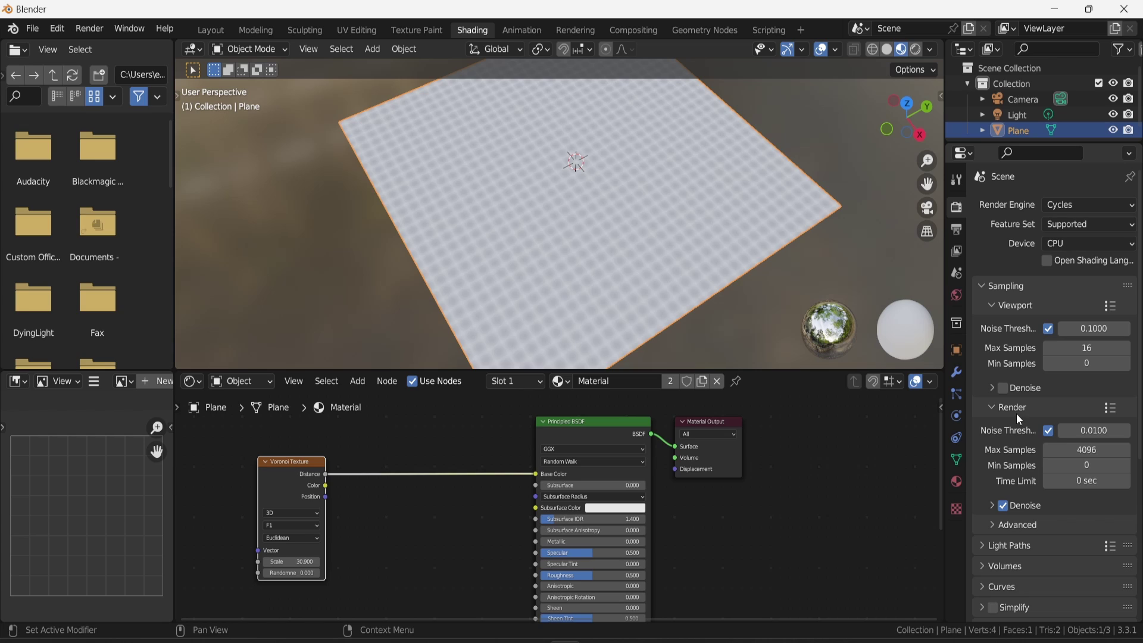
click(1061, 453)
text(16)
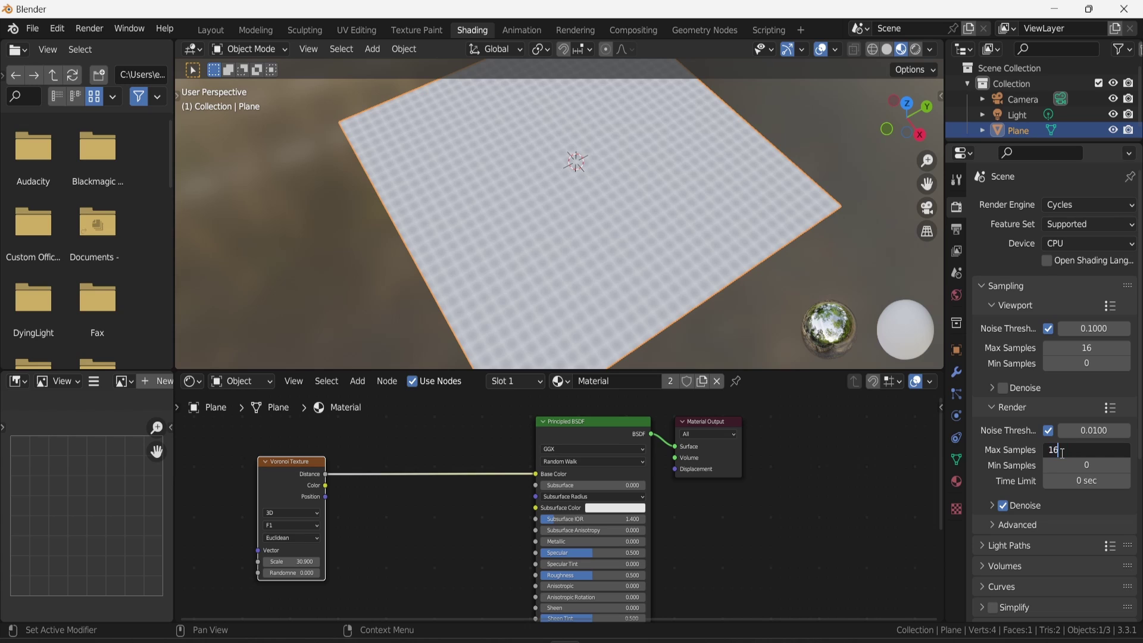
key(Return)
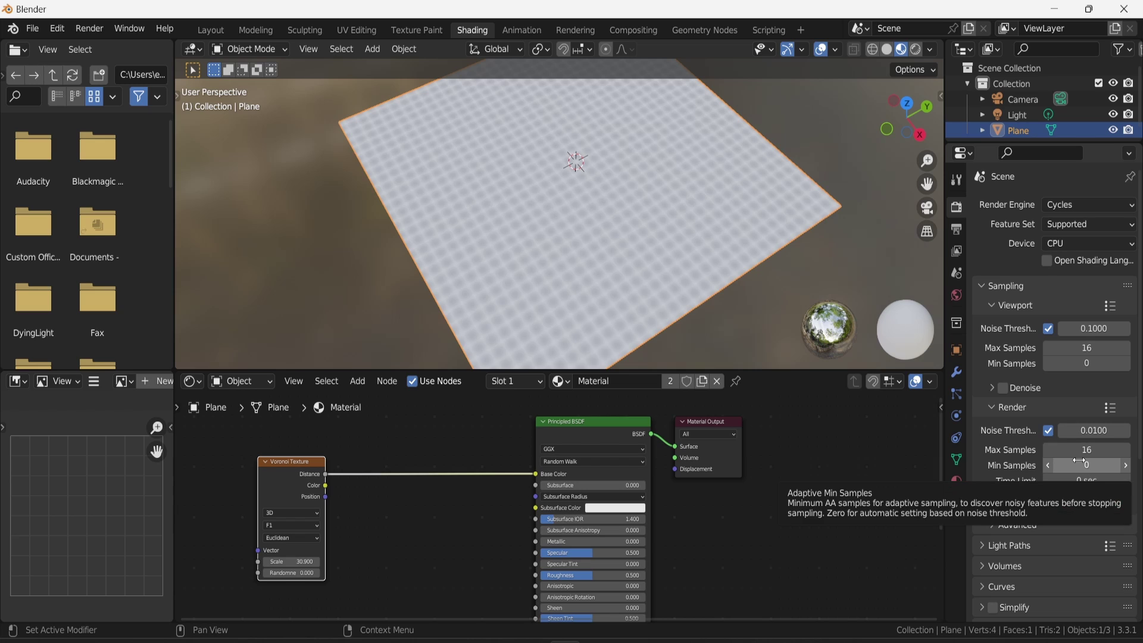
Scroll down Render Properties and expand the Bake panel
scroll(1109, 450, down, 2)
scroll(1108, 454, down, 4)
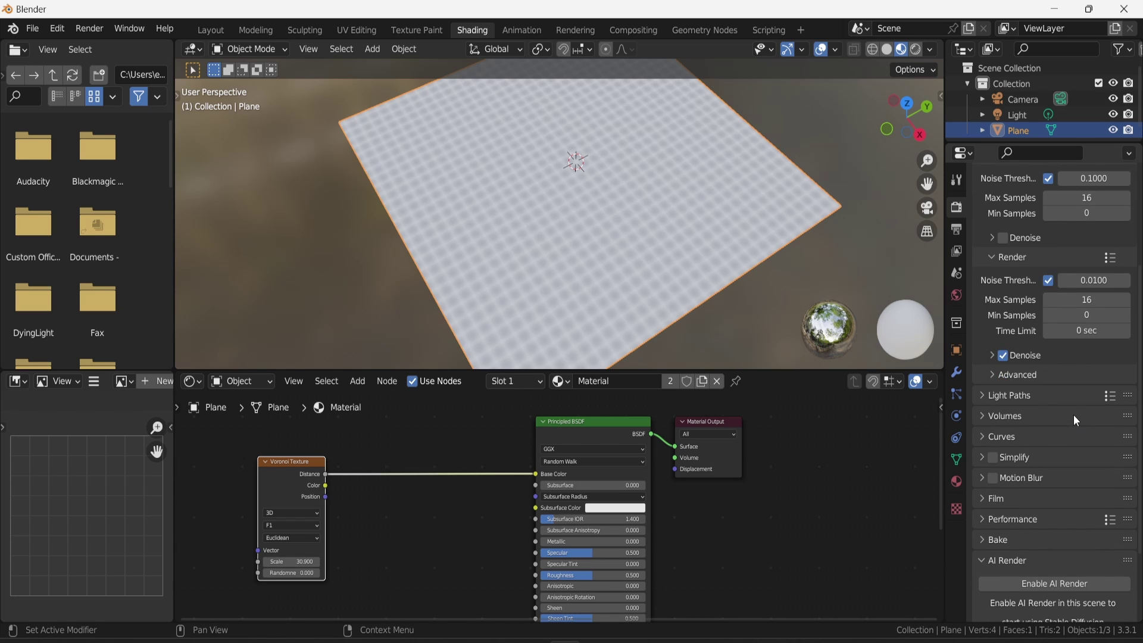
scroll(1074, 414, down, 2)
scroll(1056, 407, down, 2)
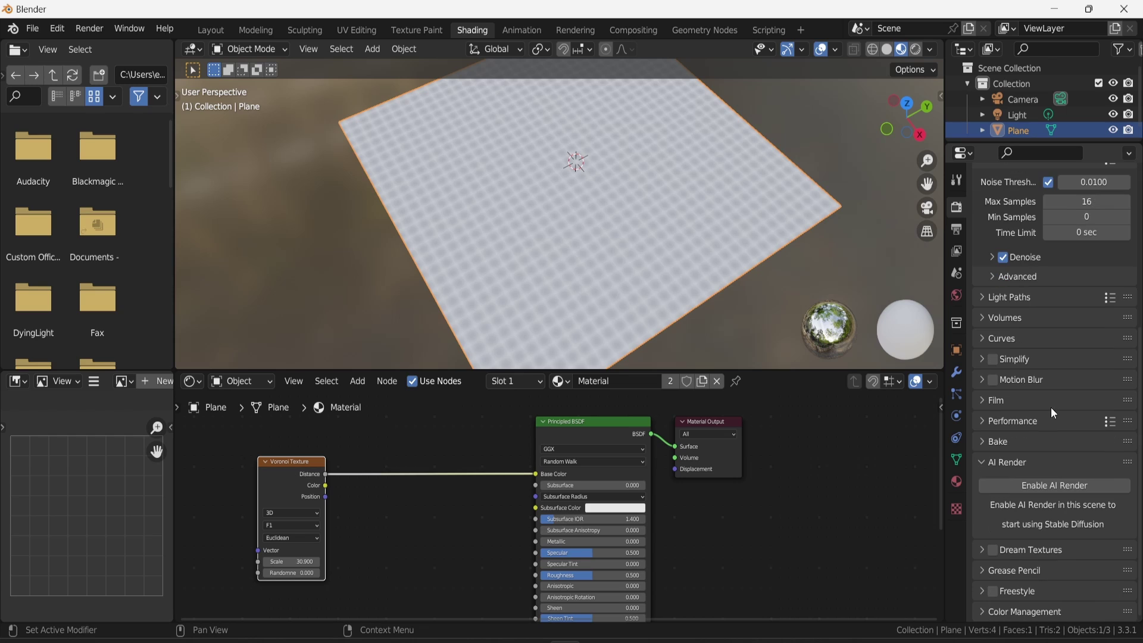
click(1005, 444)
scroll(1065, 507, down, 2)
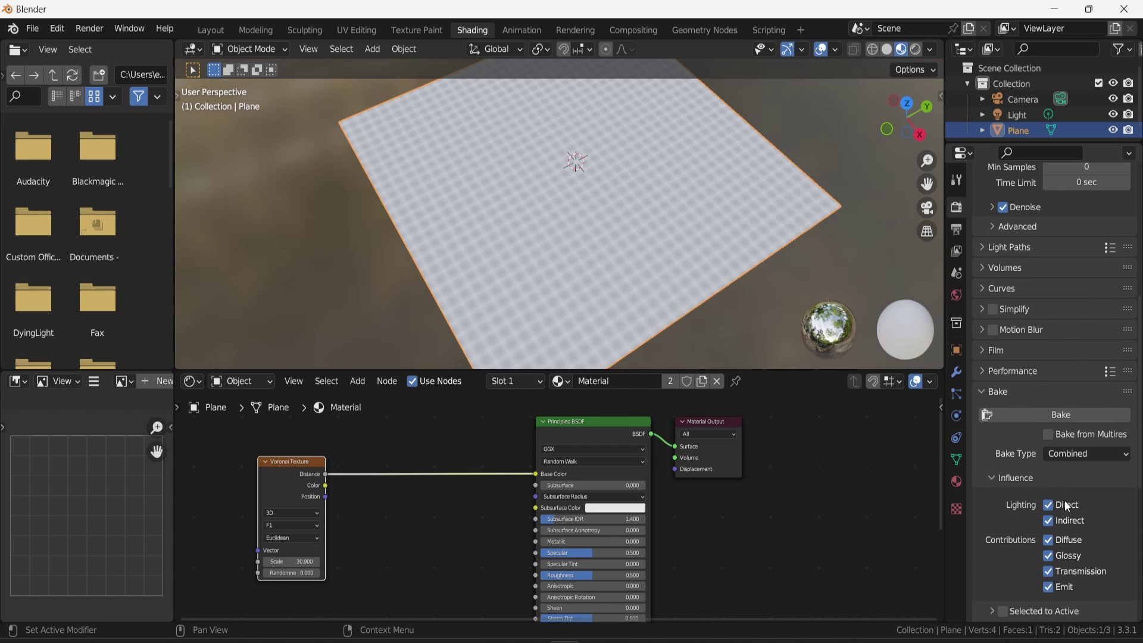
Change the Bake Type from Combined to Diffuse
click(1075, 458)
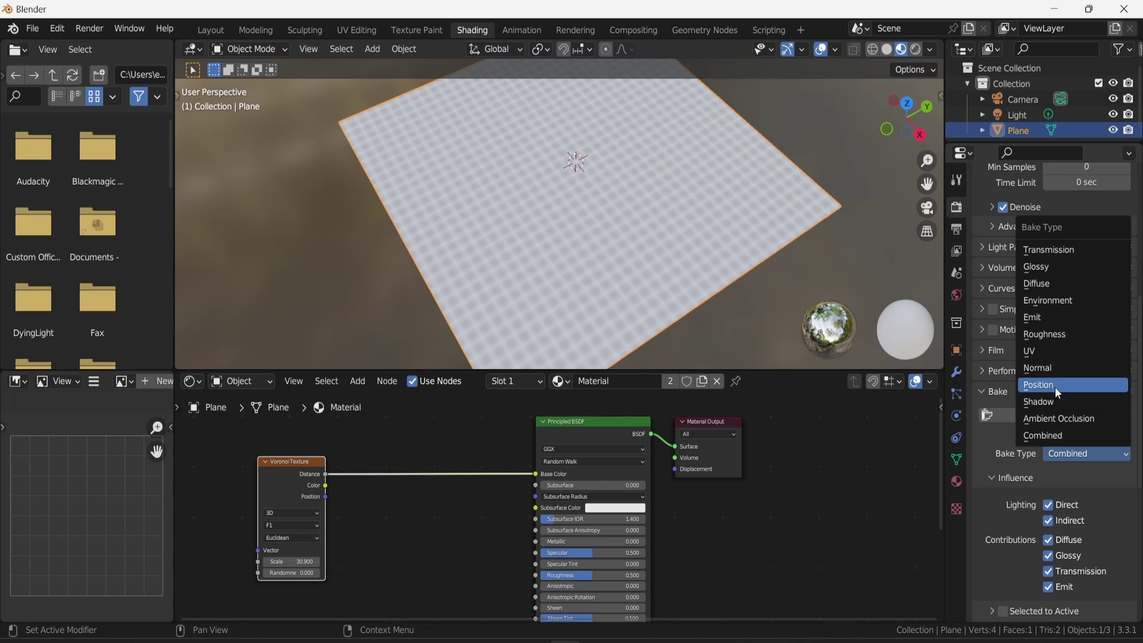
click(1048, 291)
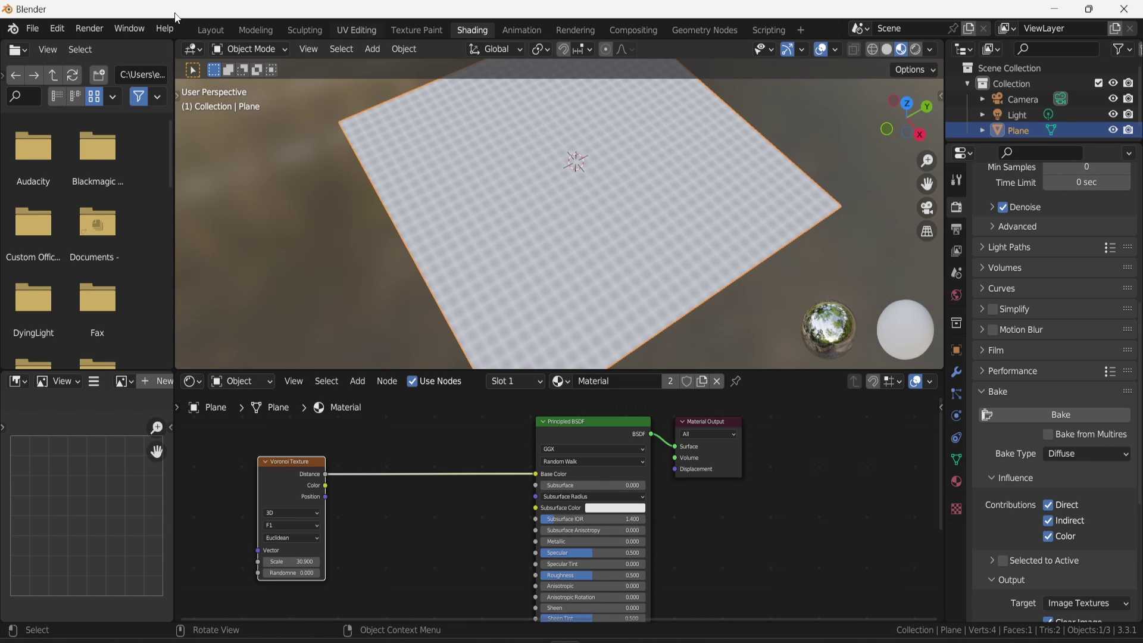
Delete the Light and Camera in the Layout workspace, leaving only the Plane, then go back to Shading
click(211, 30)
click(1014, 115)
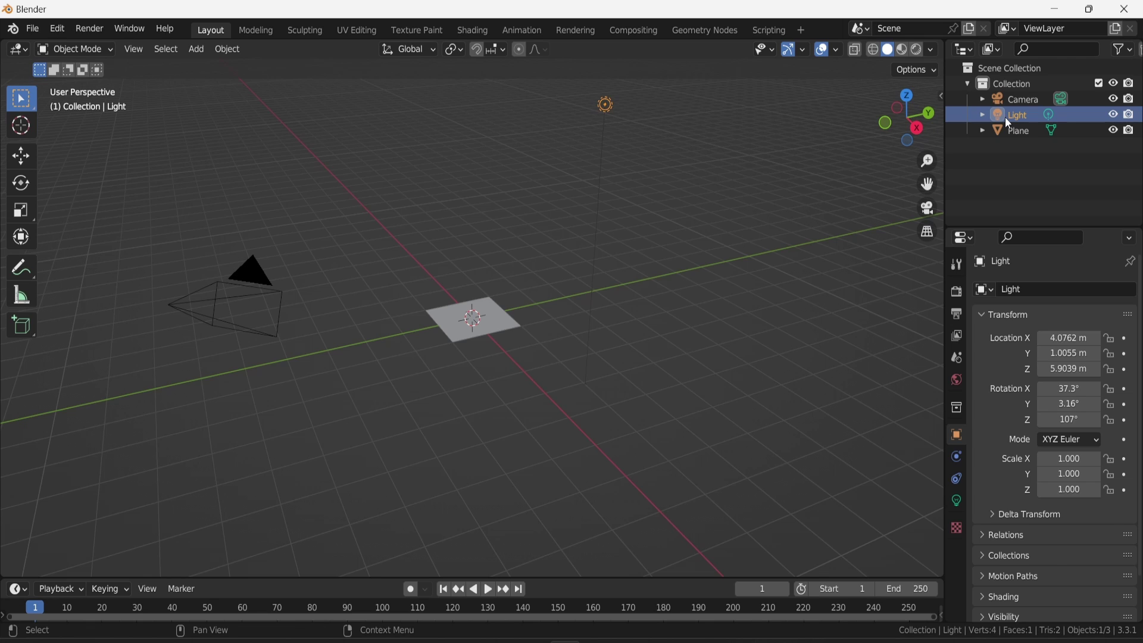
key(Delete)
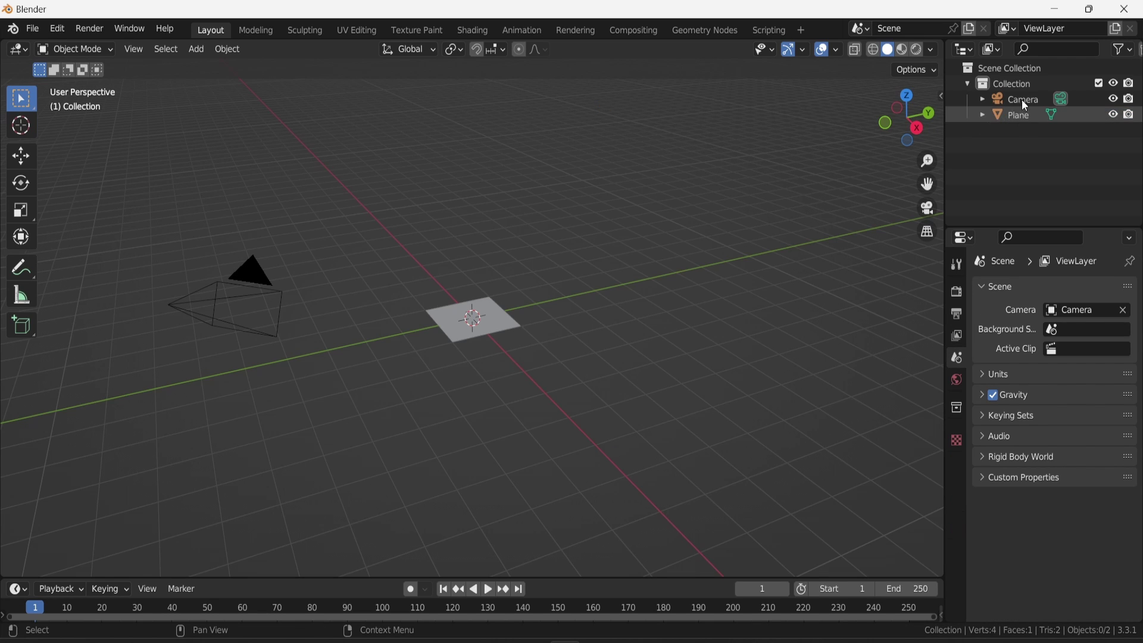
click(1024, 98)
key(Delete)
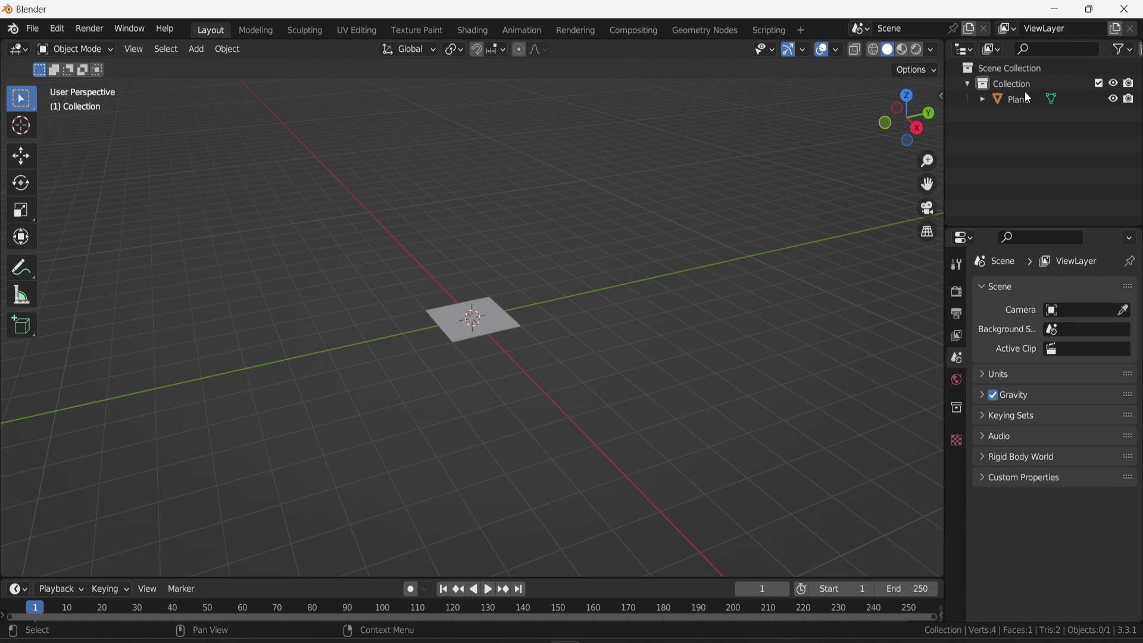
click(465, 34)
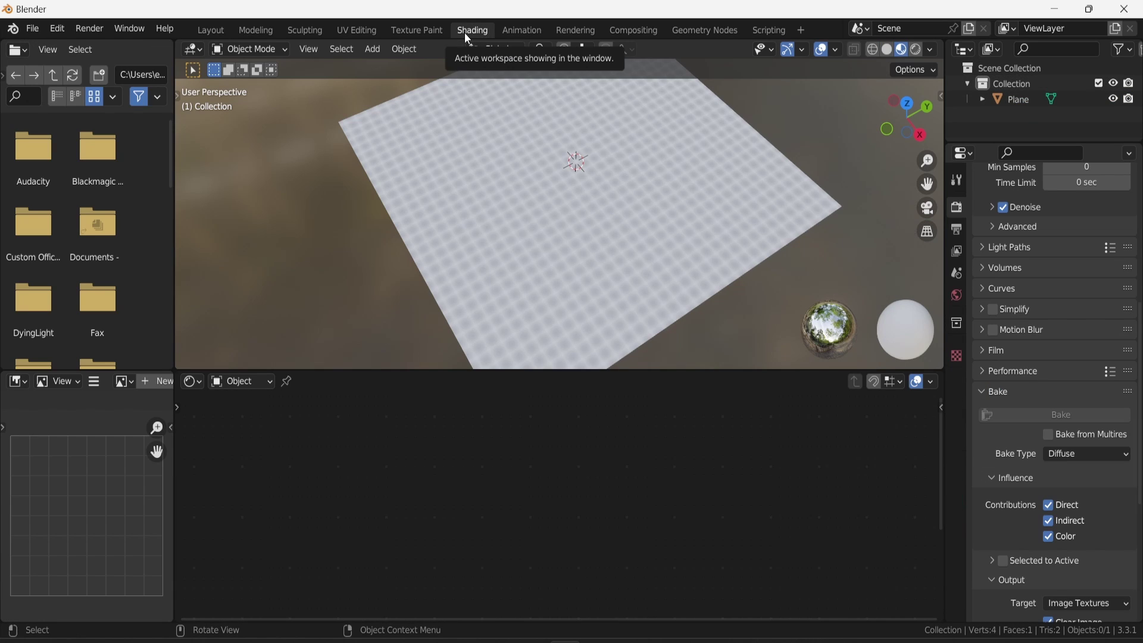
With the plane selected, turn off Direct and Indirect in the bake Influence, keeping Color only
click(556, 163)
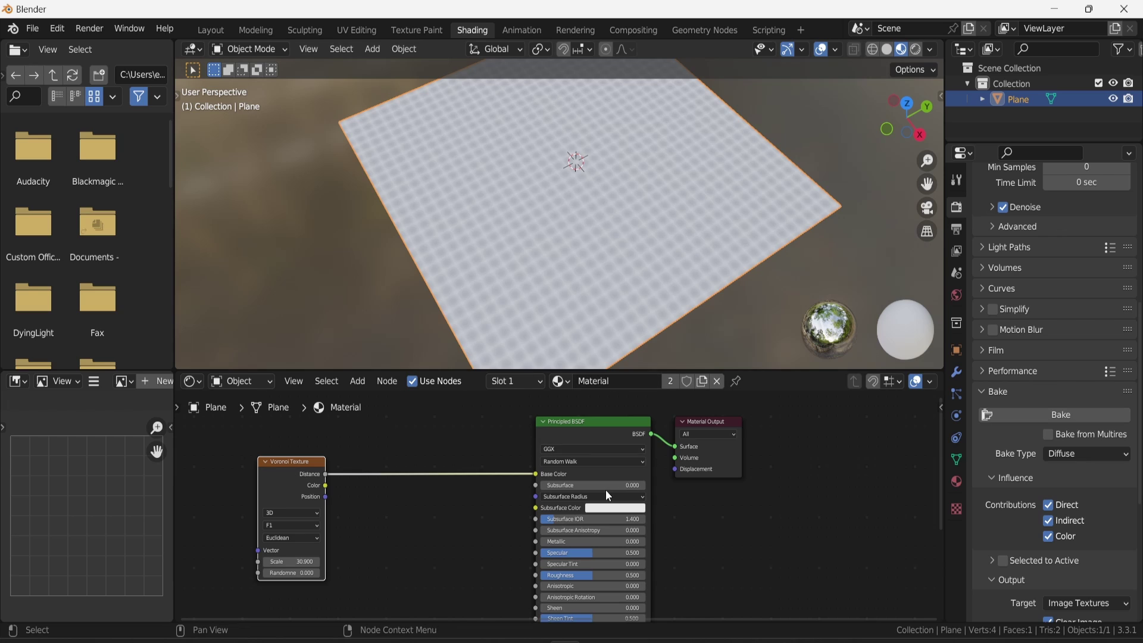
click(1050, 521)
middle_drag(464, 433, 472, 457)
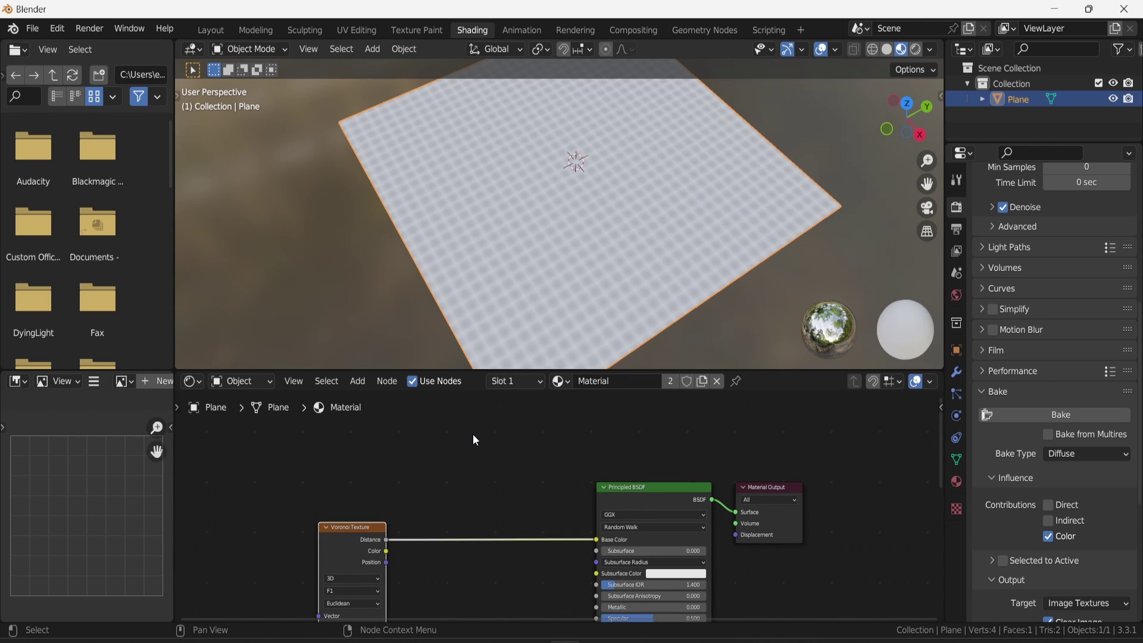
Add an Image Texture node to the plane's material, placed above the shader
key(shift+a)
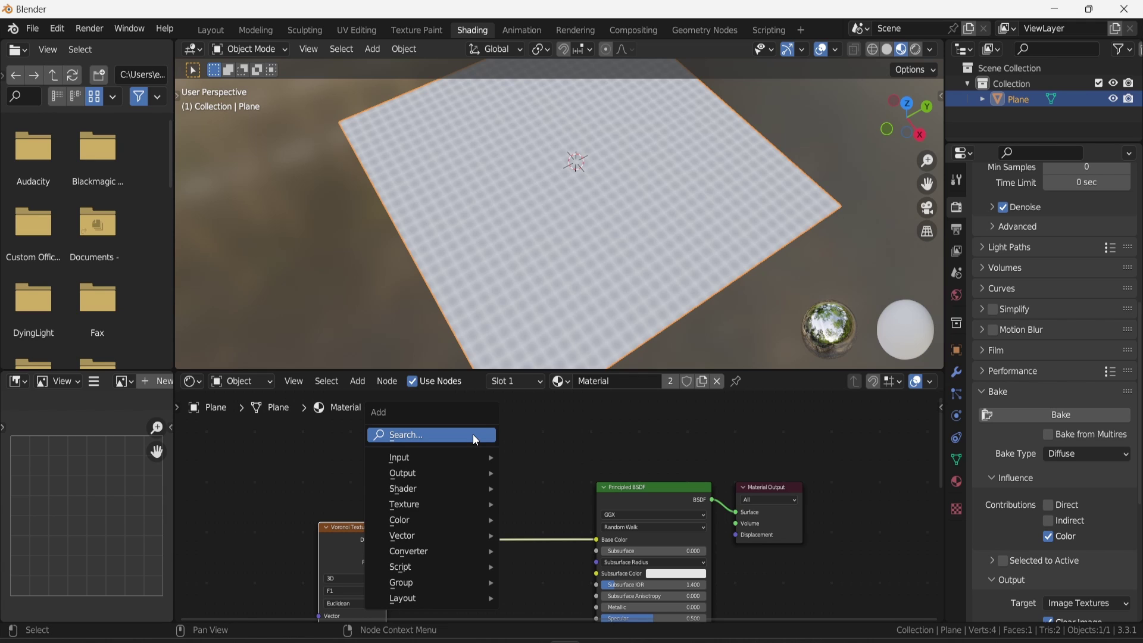
click(477, 435)
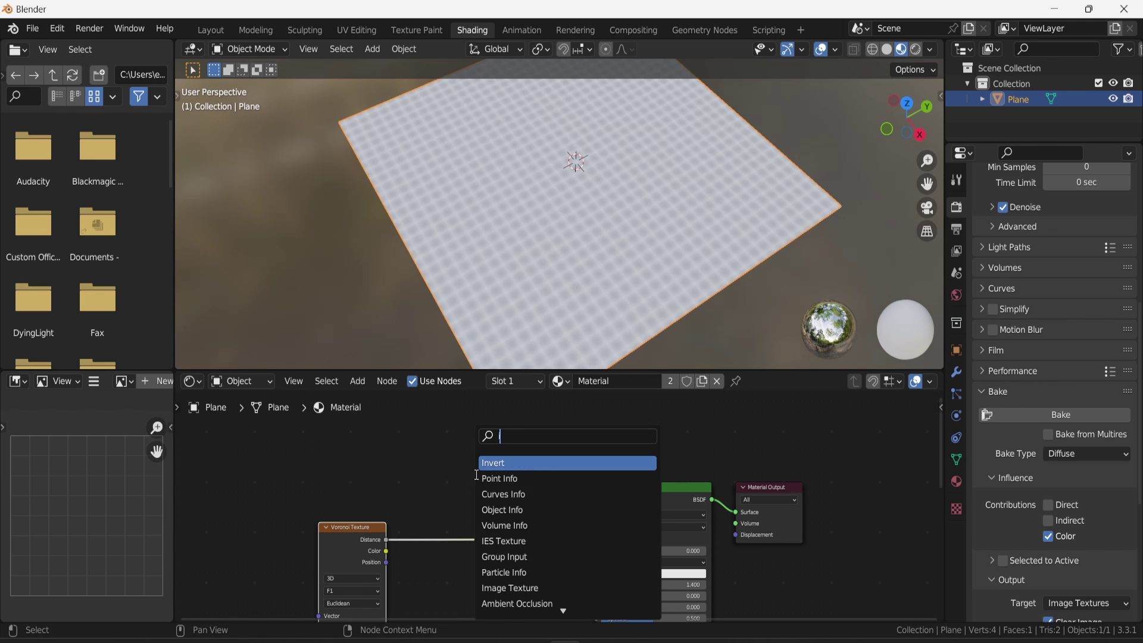
text(image)
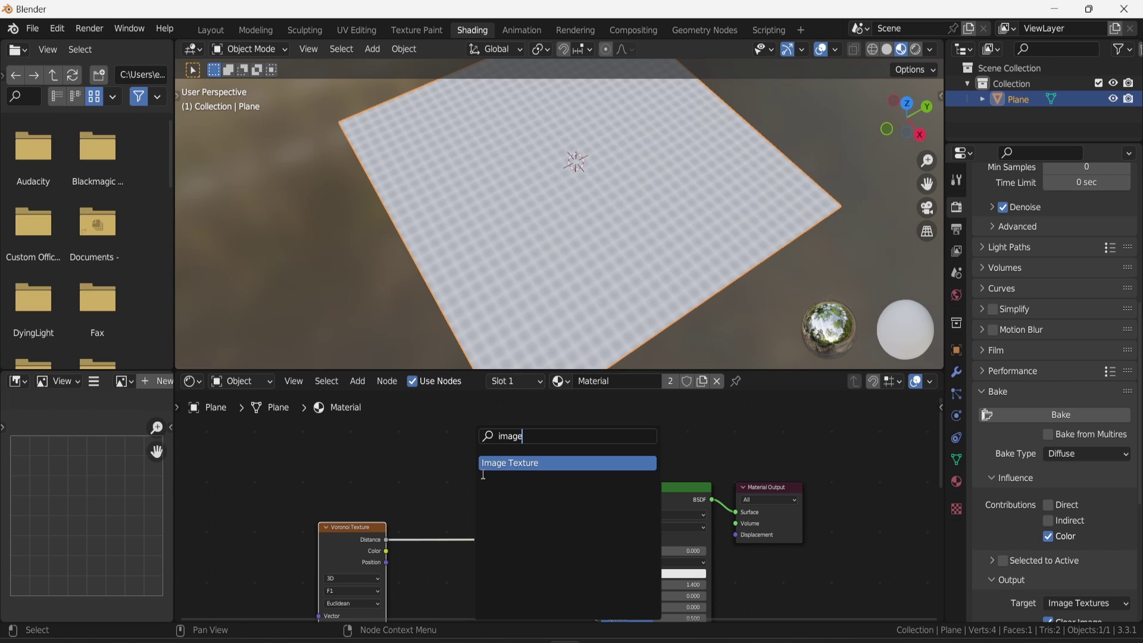
key(Return)
click(474, 443)
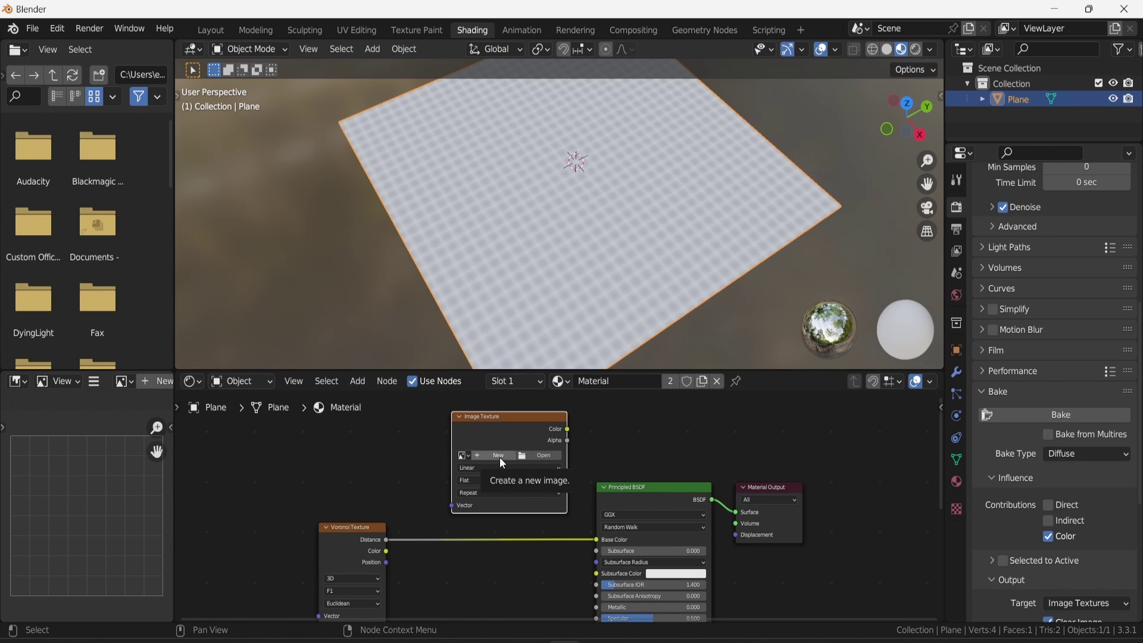
Create a new 1024 px image named Bake_1k in the Image Texture node
click(500, 459)
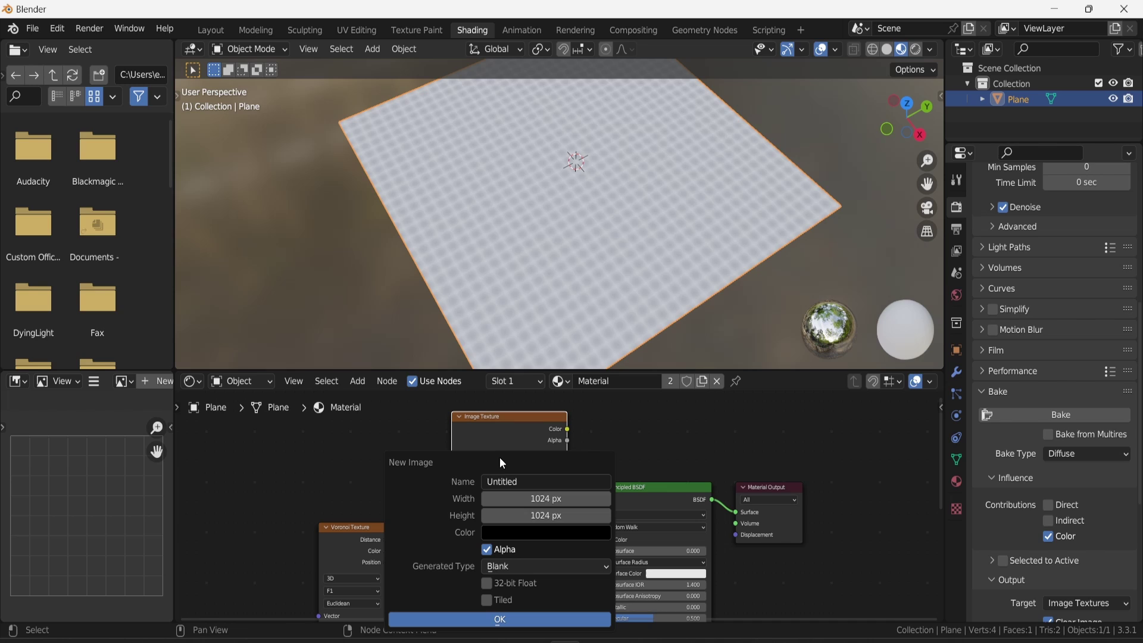
click(525, 484)
text(Bake_1k)
key(Return)
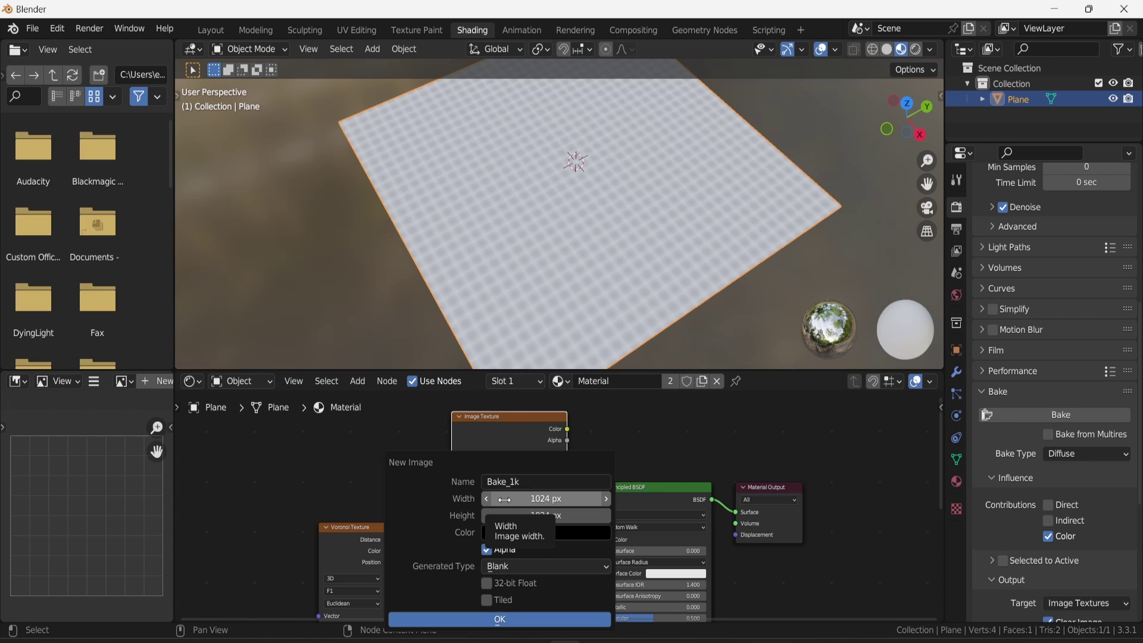
click(550, 621)
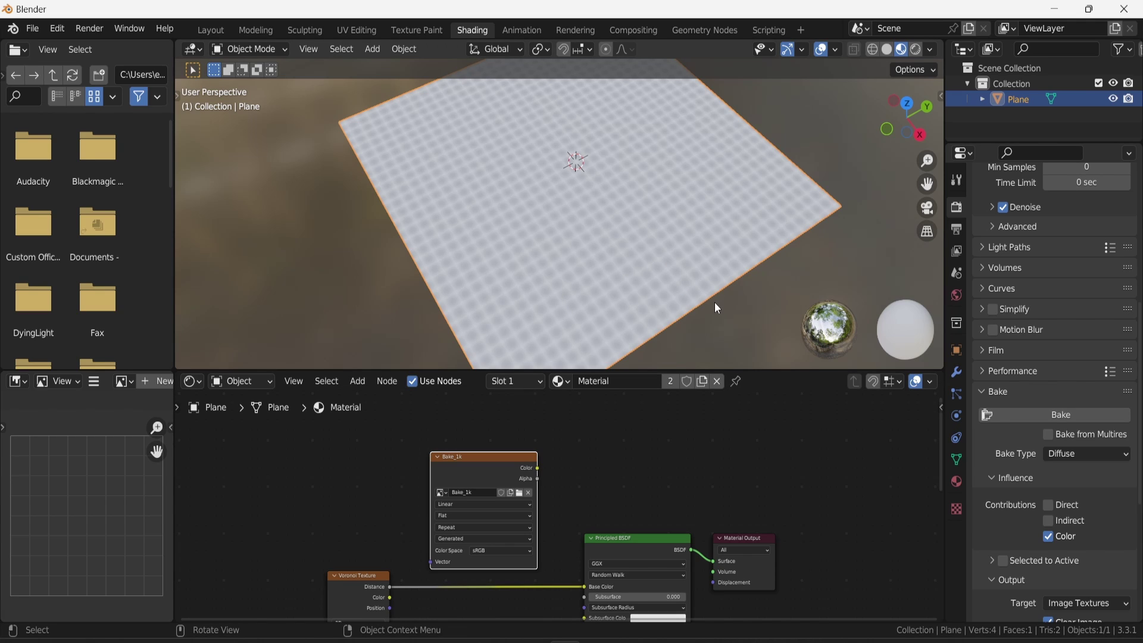
Reselect the plane and make the Bake_1k Image Texture node the active node
click(309, 283)
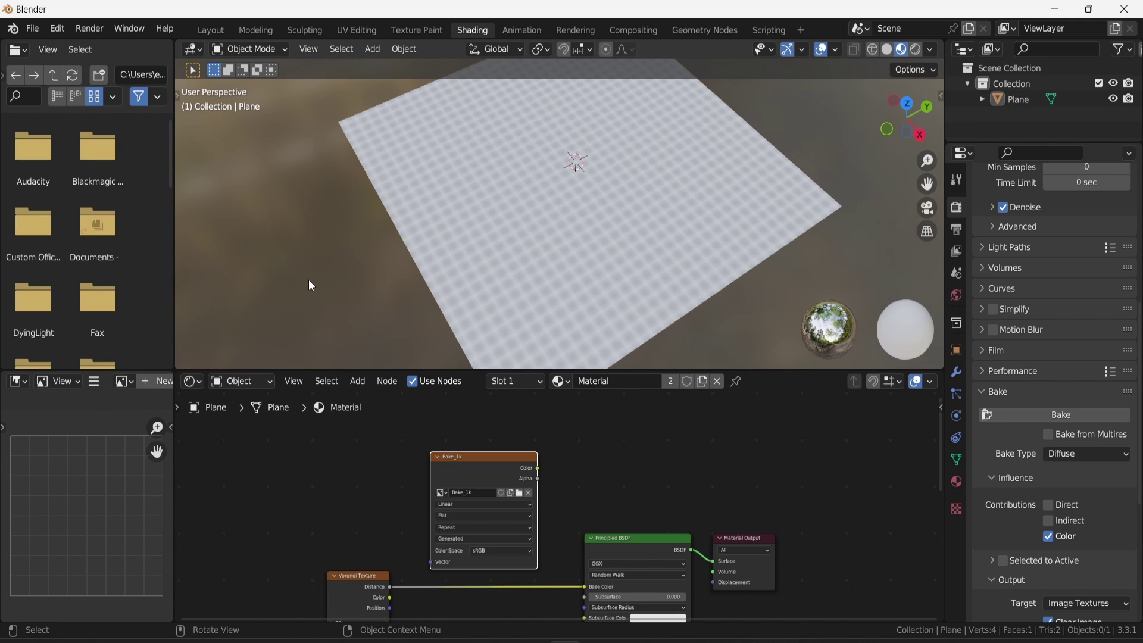
click(397, 193)
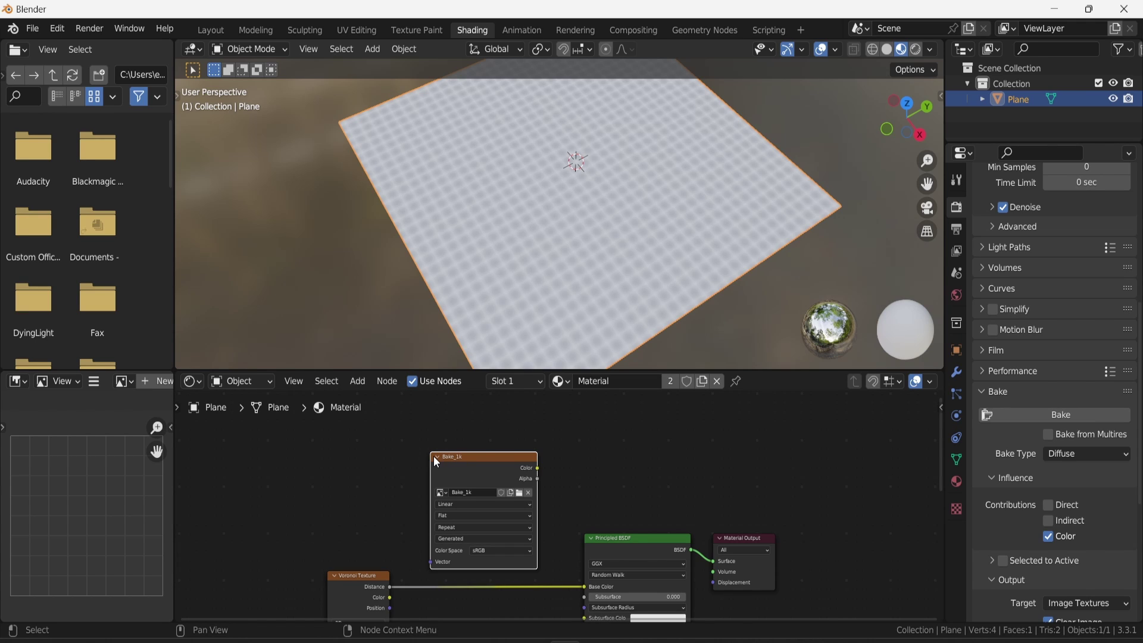
scroll(535, 488, up, 2)
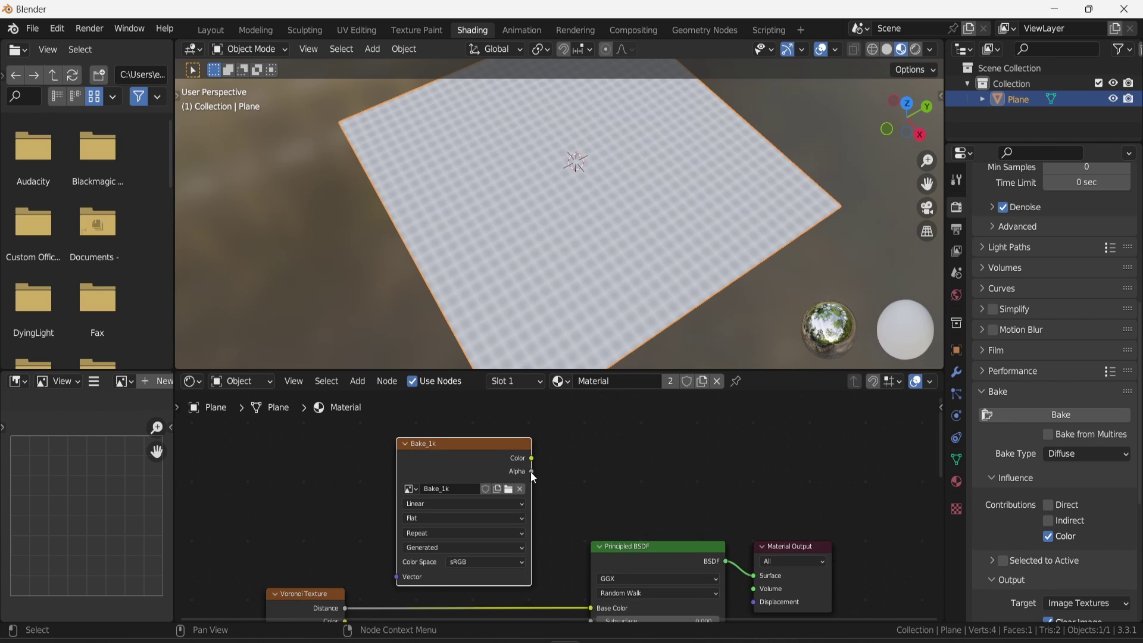
scroll(438, 524, down, 3)
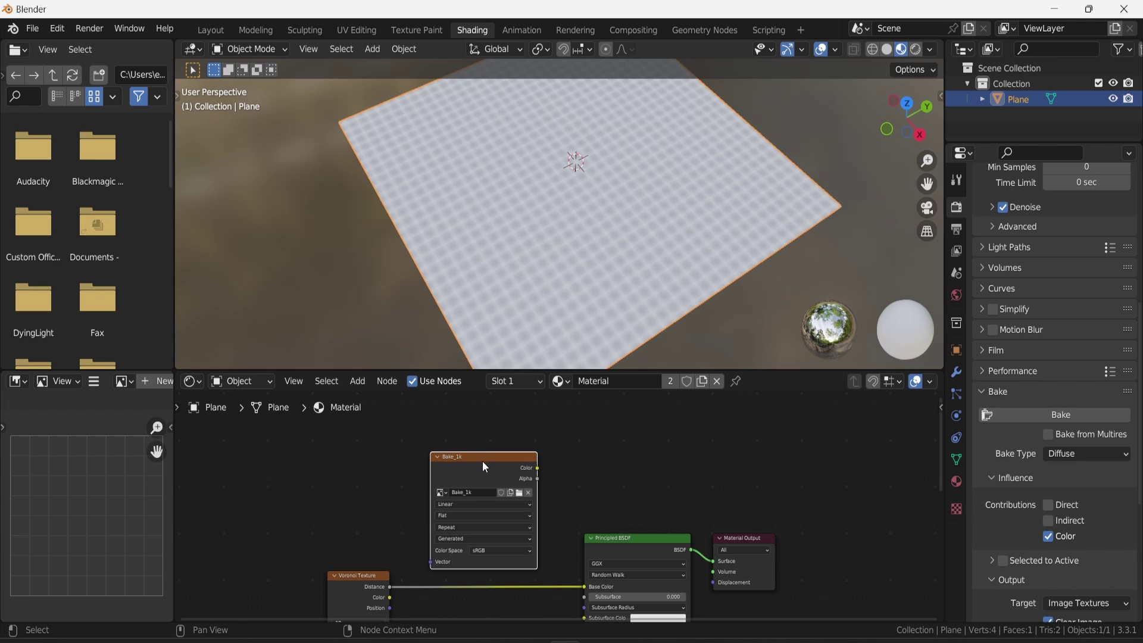
click(387, 472)
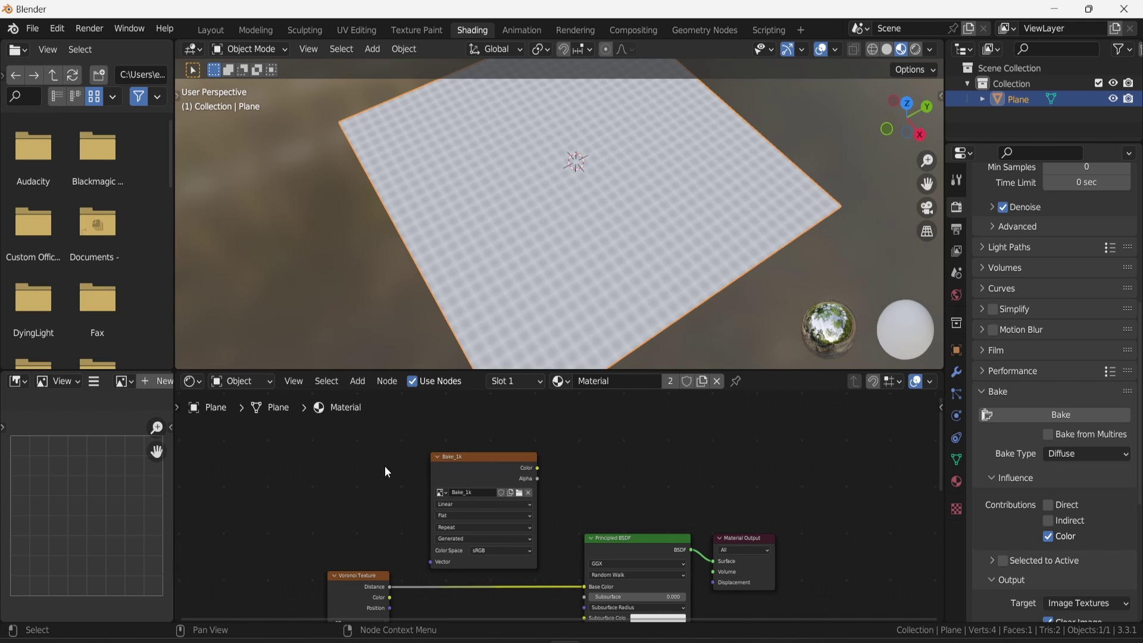
click(469, 472)
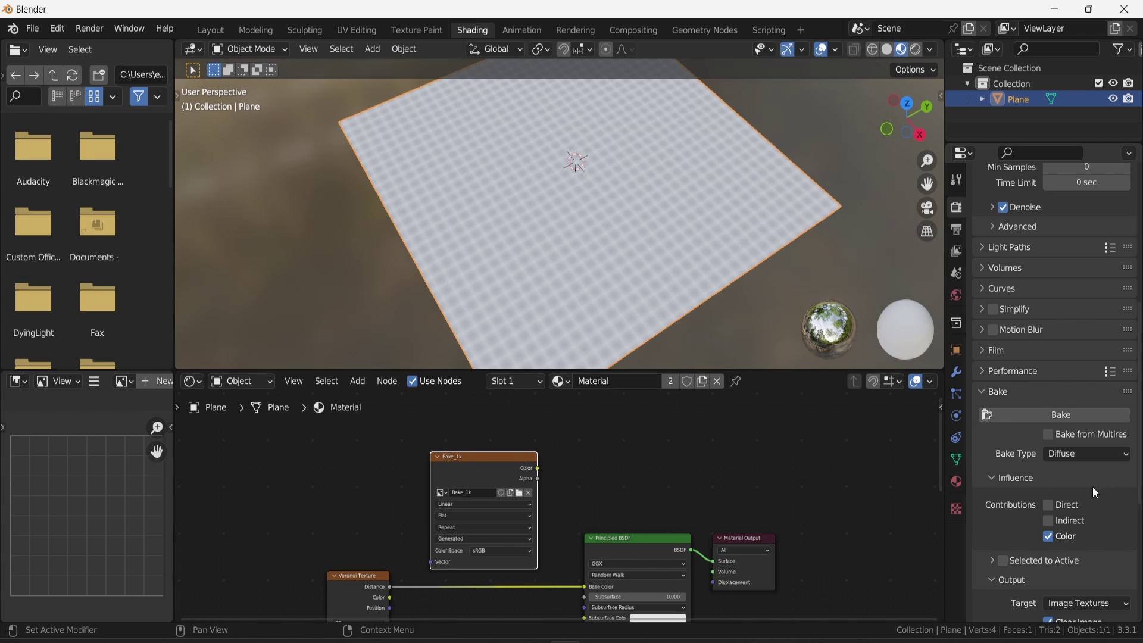
Bake the plane's Voronoi diffuse color into the 1024px Bake_1k image and view the result
scroll(1092, 487, down, 5)
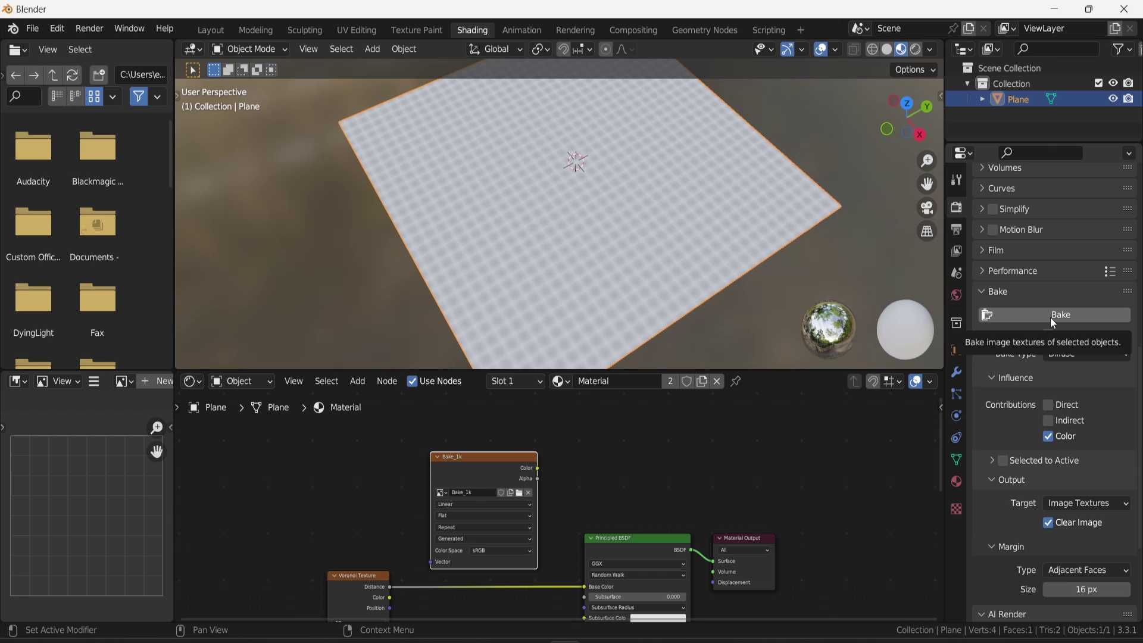
click(1051, 317)
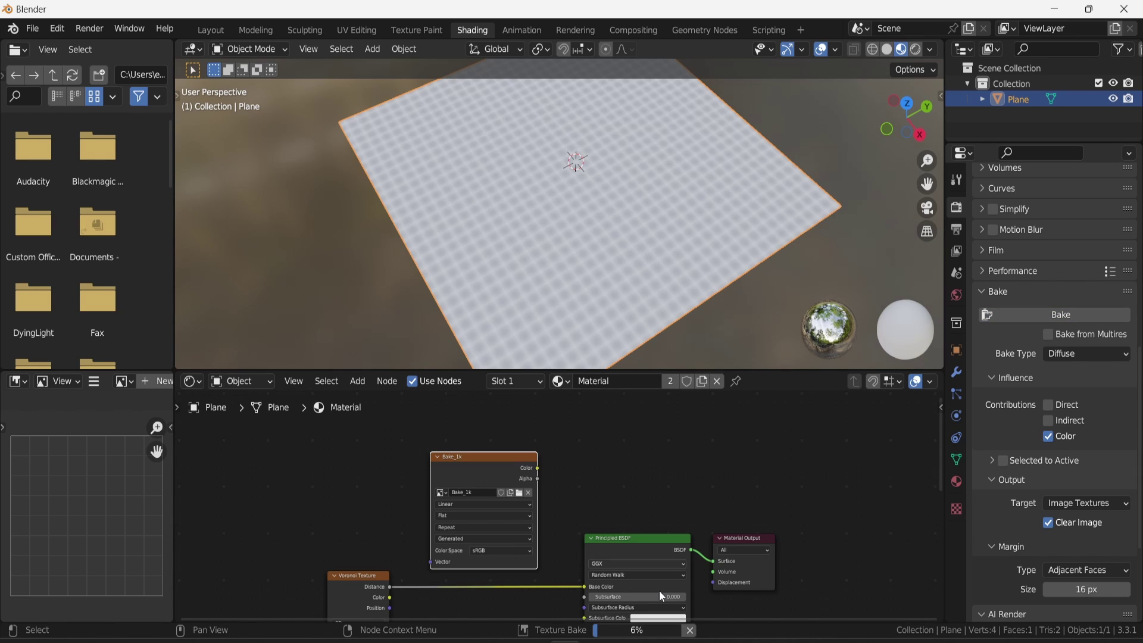
mouse_move(648, 634)
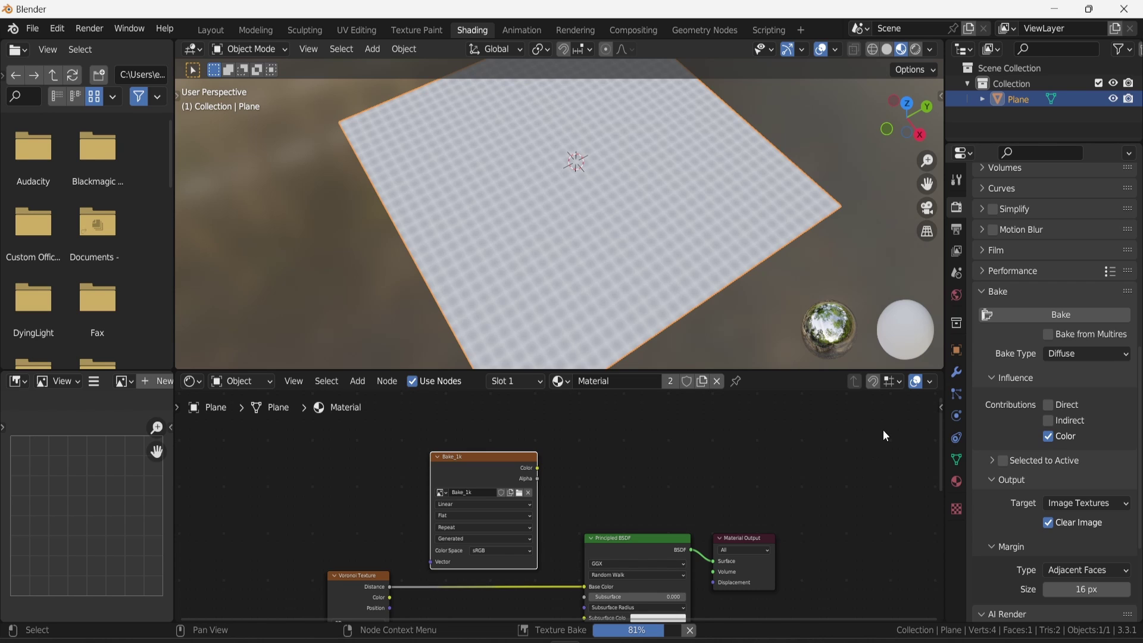
scroll(43, 490, down, 3)
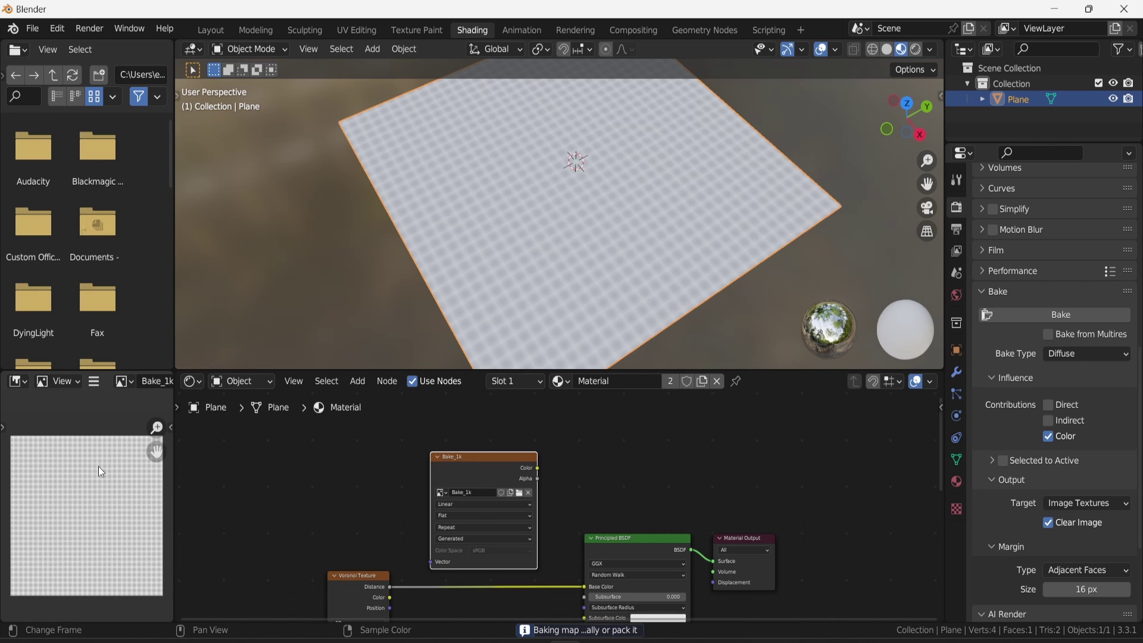
Bring up the Image menu's Save As option for the baked Bake_1k image
click(94, 382)
mouse_move(156, 415)
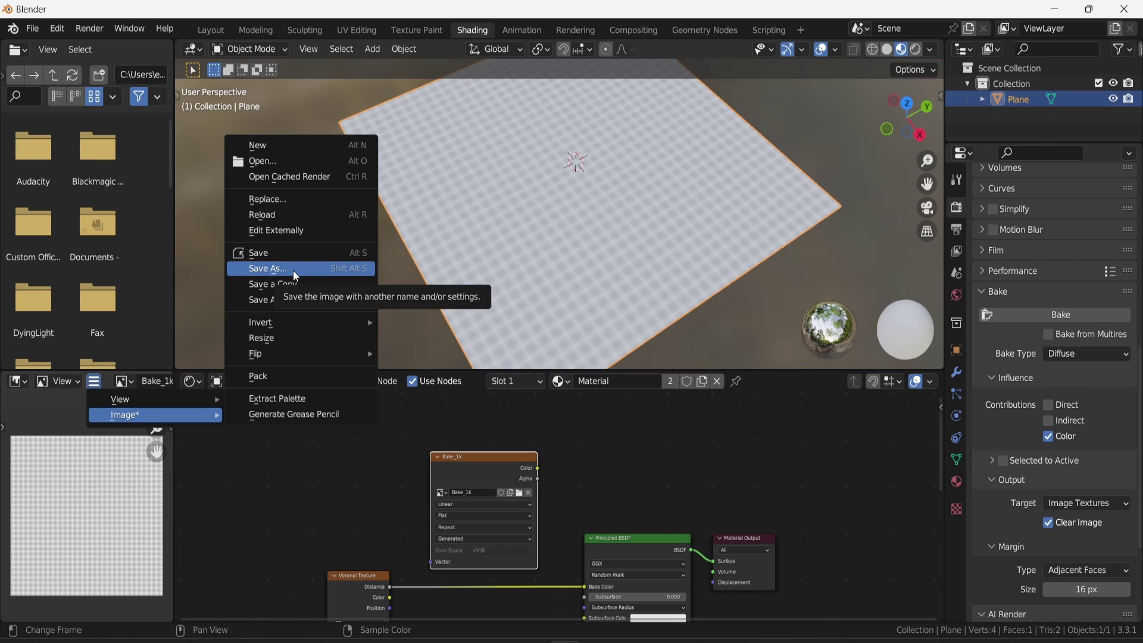